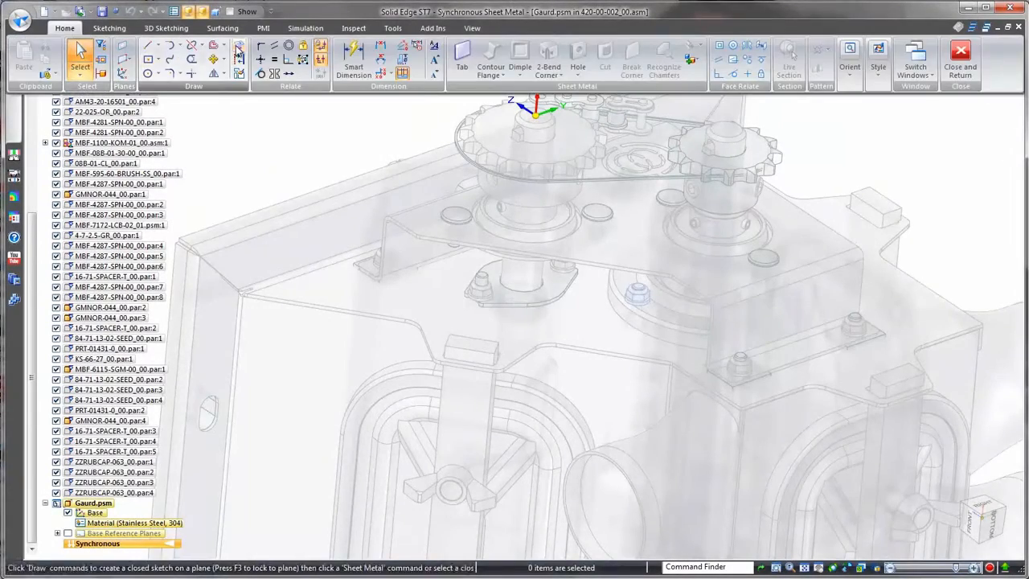
Project the surrounding housing and bracket edges onto the sketch plane at the part origin to outline the guard's top
left_click(239, 49)
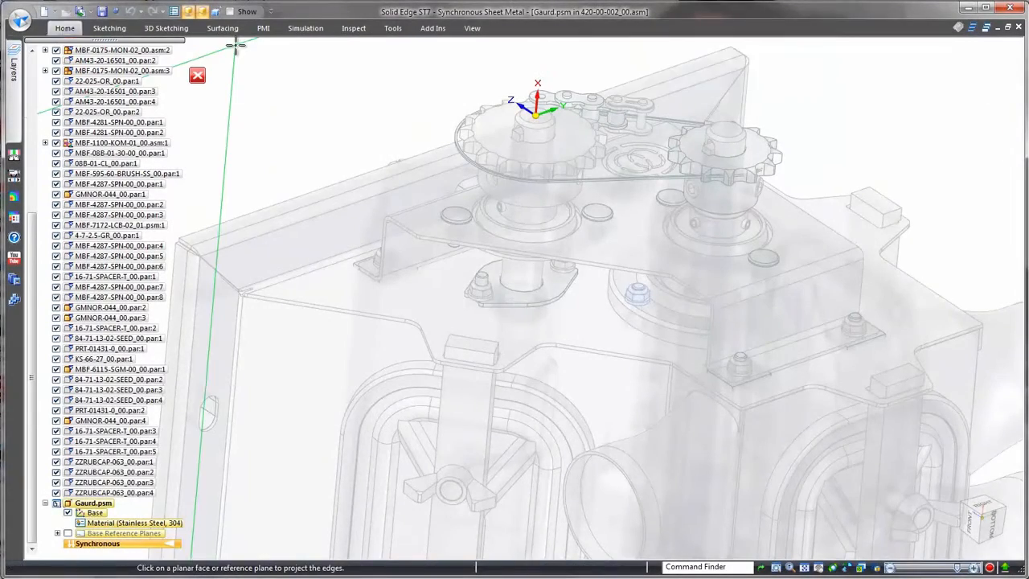
scroll(554, 115, "up", 5)
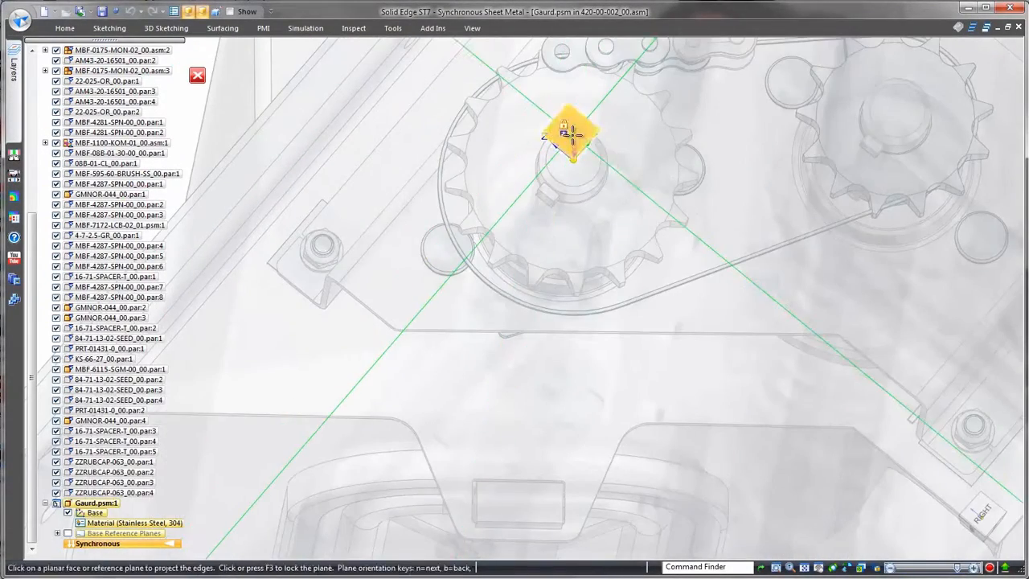
left_click(572, 135)
middle_click_drag(573, 135, 308, 216)
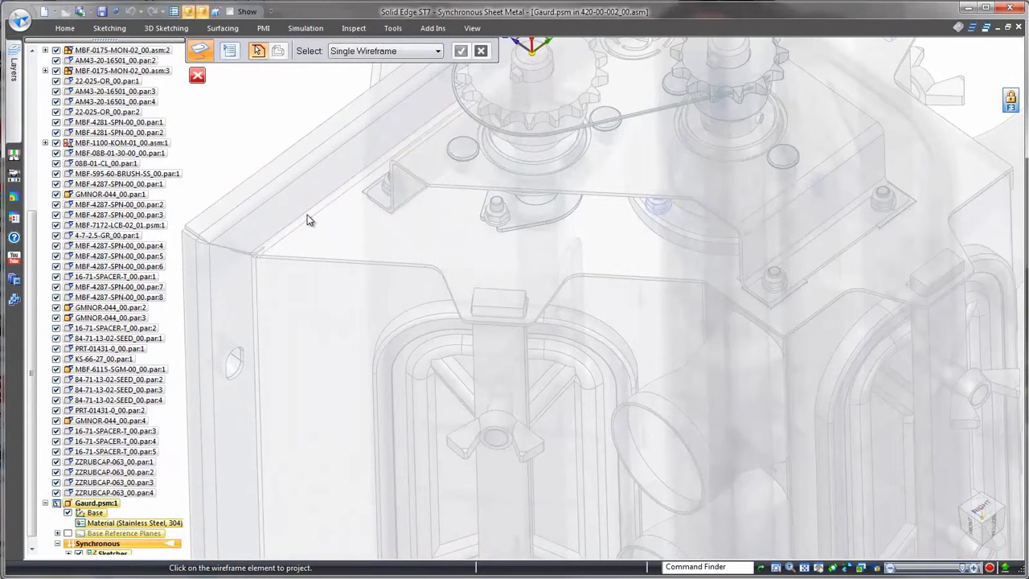
left_click(631, 276)
left_click(730, 291)
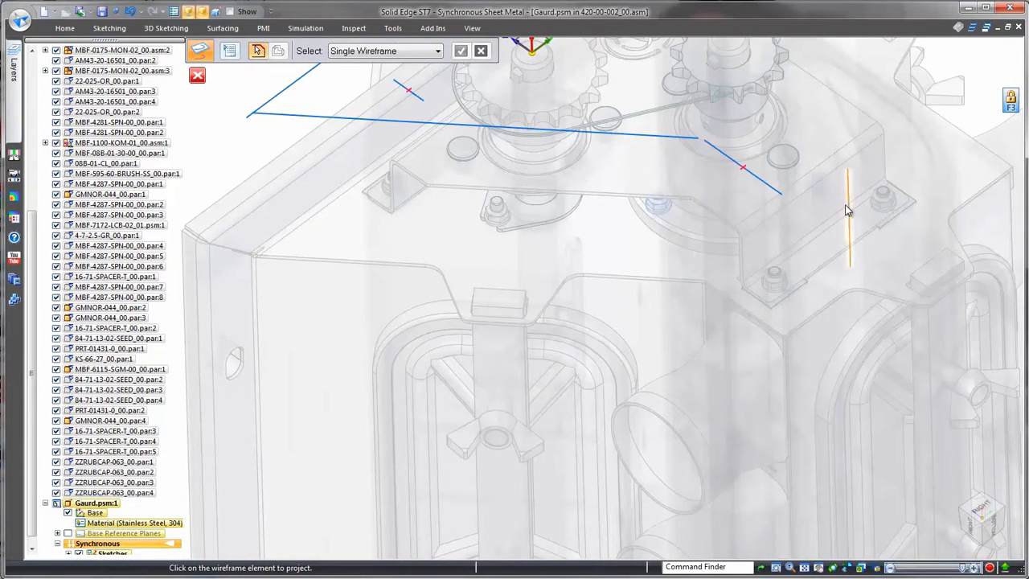
left_click(844, 207)
left_click(987, 510)
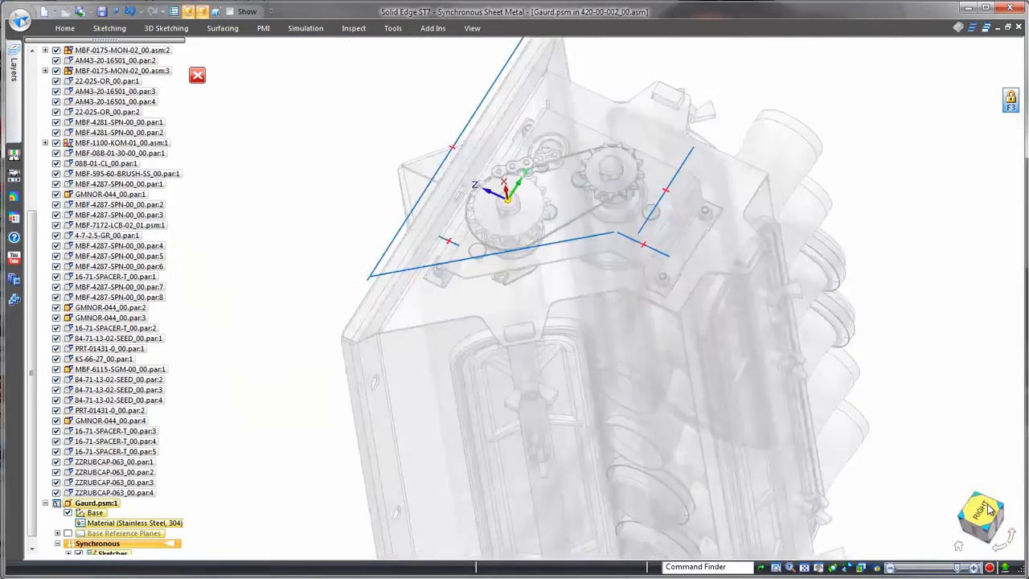
right_click(293, 172)
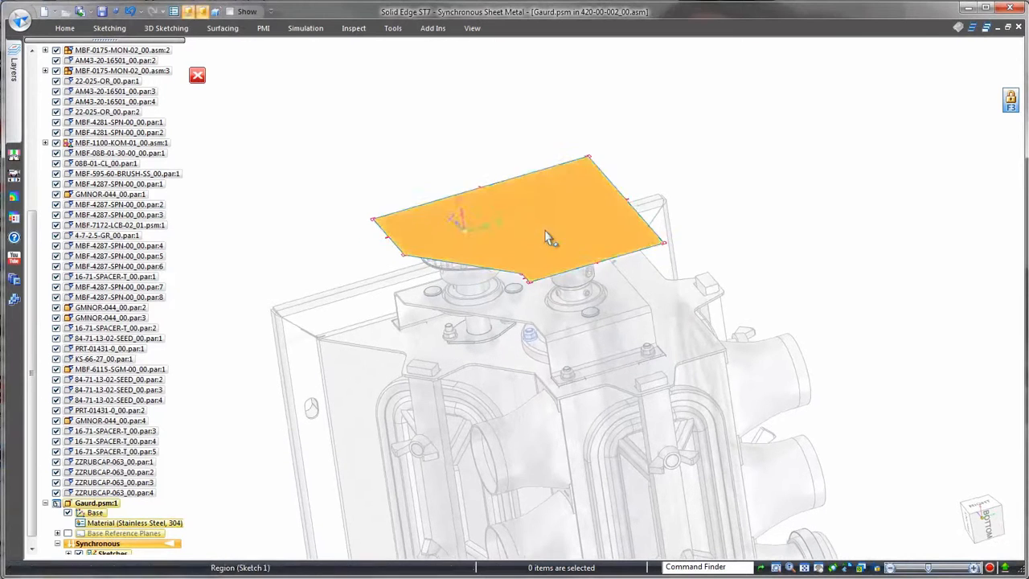
Create the guard's base tab from the closed sketch region with a 3 mm thickness
left_click(545, 211)
left_click(545, 207)
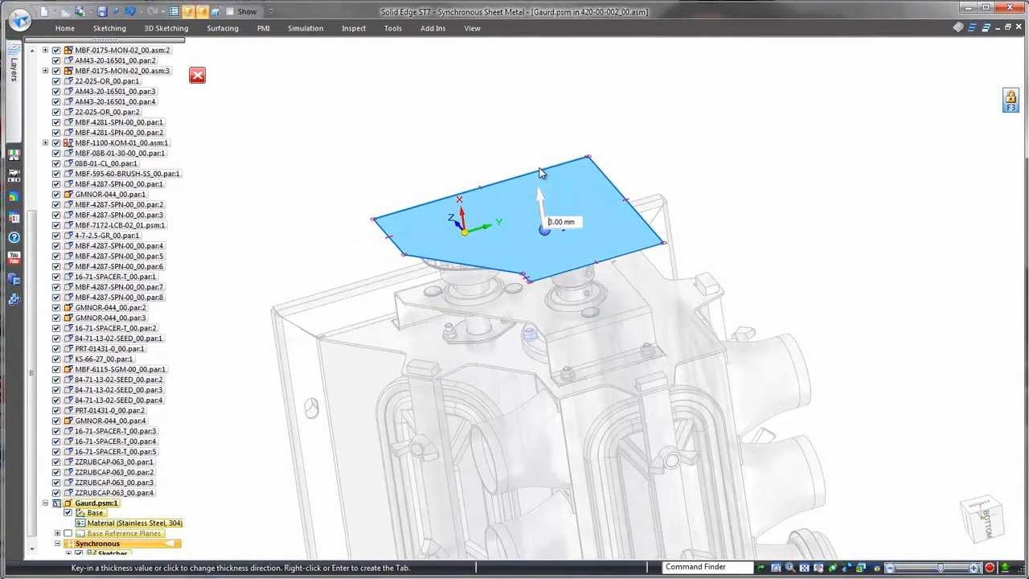
right_click(539, 167)
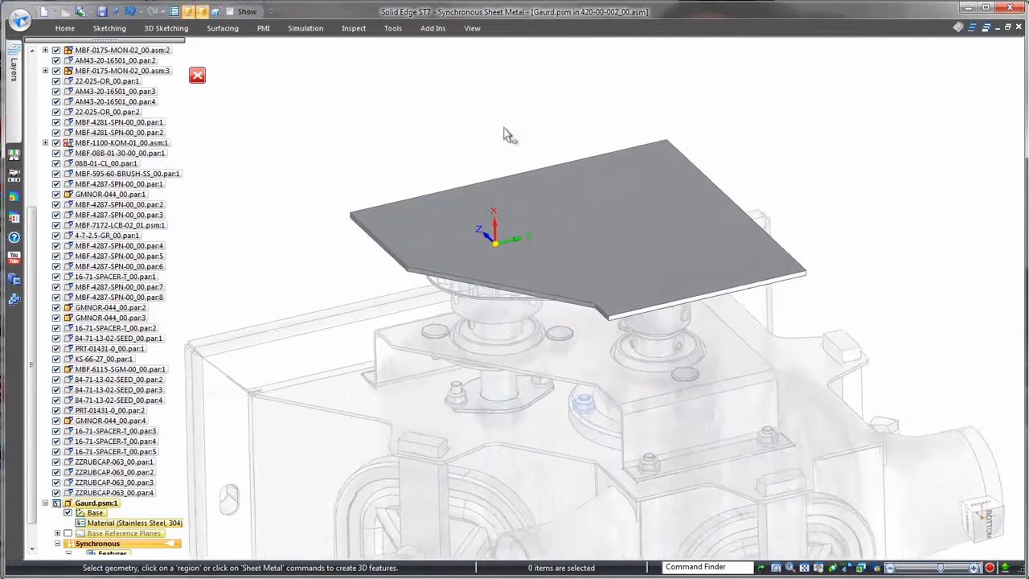
Add 90° flanges down from four edges of the tab, changing the material side and ending them at the housing's top level
left_click(720, 328)
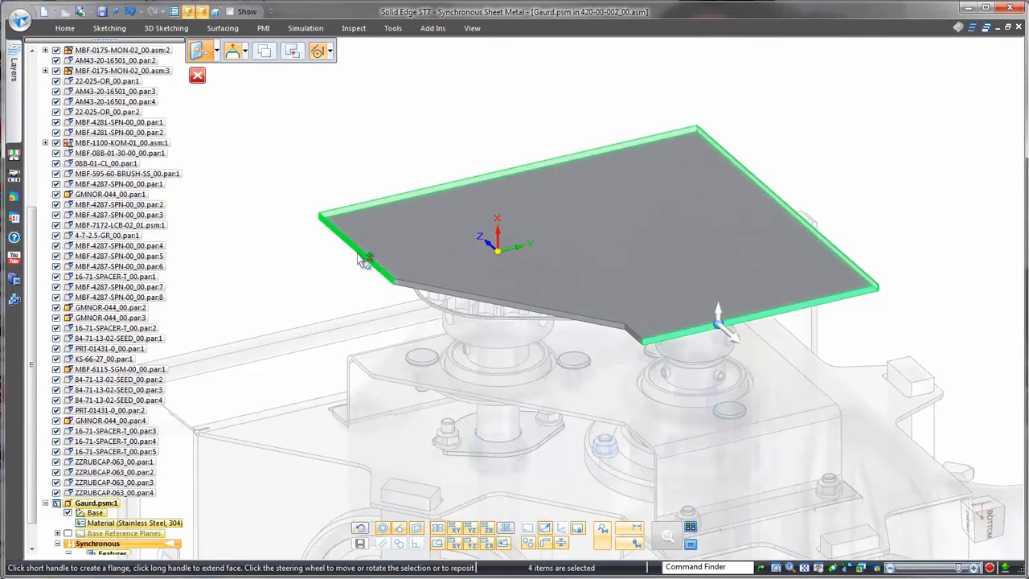
left_click(720, 318)
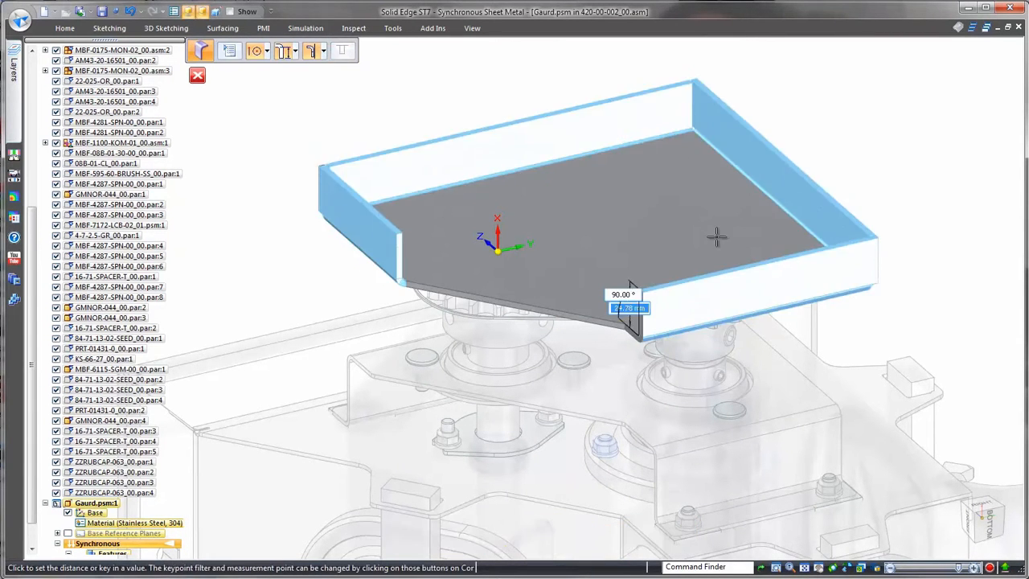
left_click(331, 97)
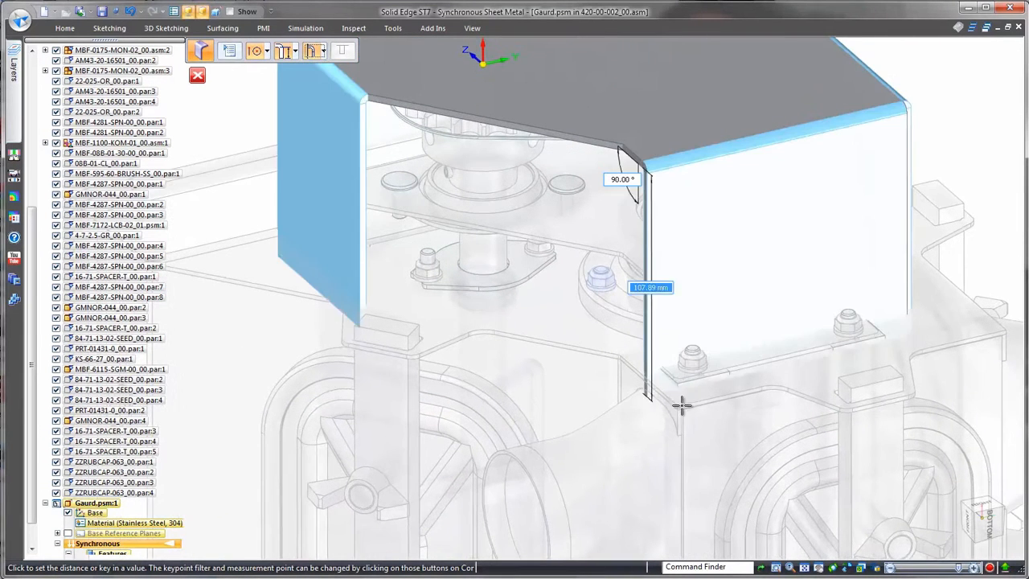
left_click(679, 405)
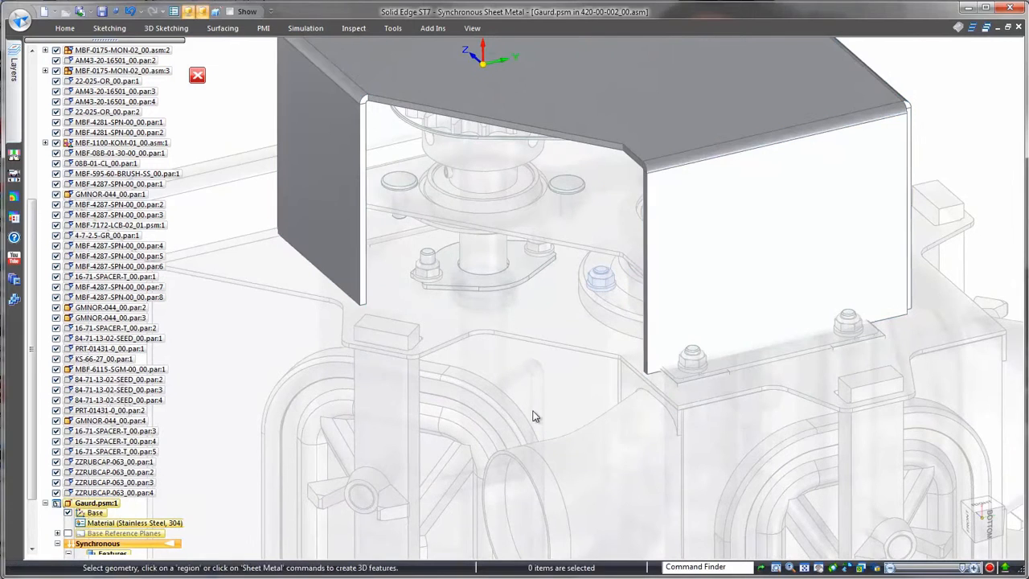
Sketch a line about 59 mm long on the lower part of the side flange above the two bracket bolts
key("l")
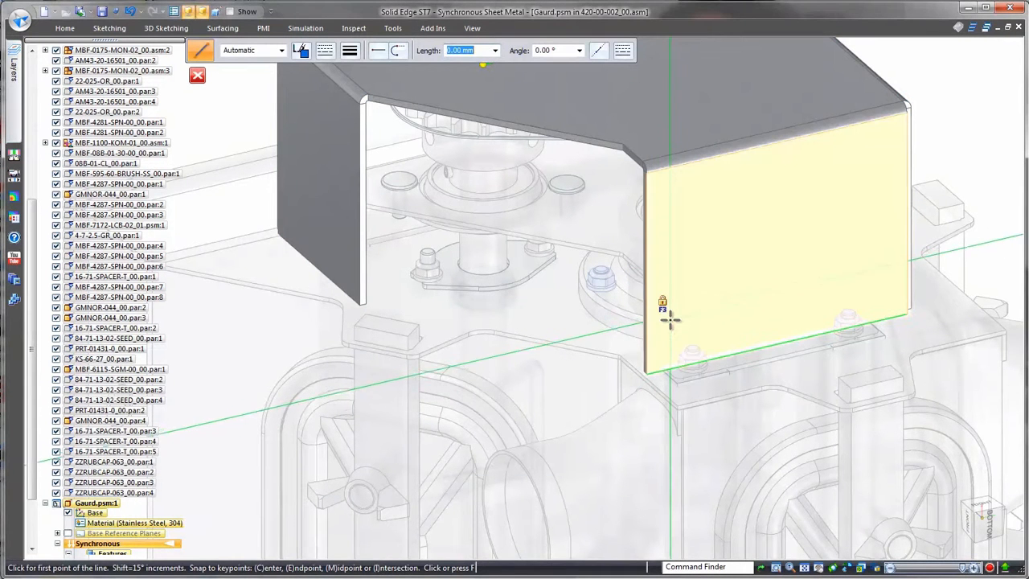
key("F3")
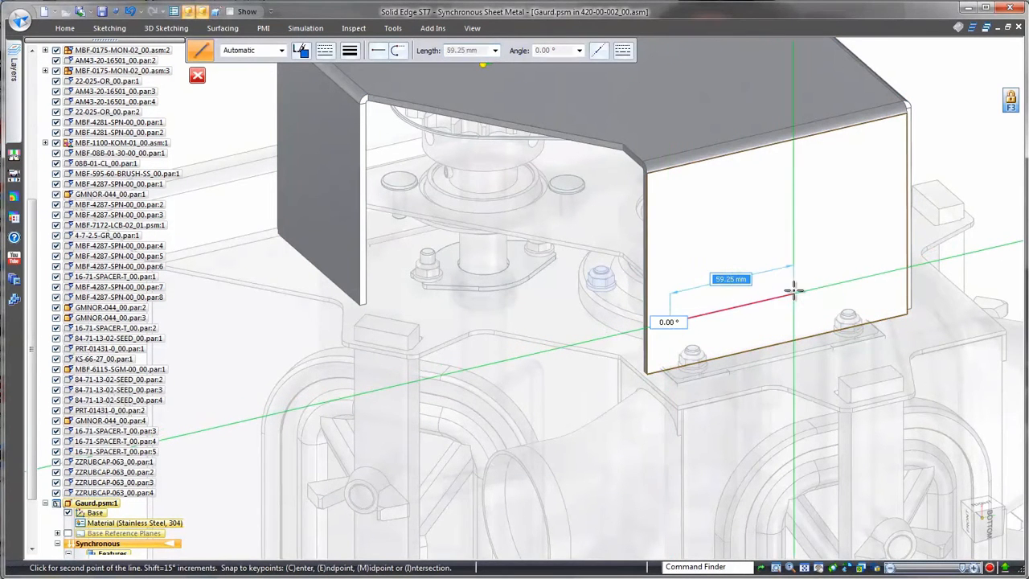
left_click(793, 294)
key("Escape")
Jog the side flange outward along the sketched line so it steps over the bracket bolts
left_click(71, 32)
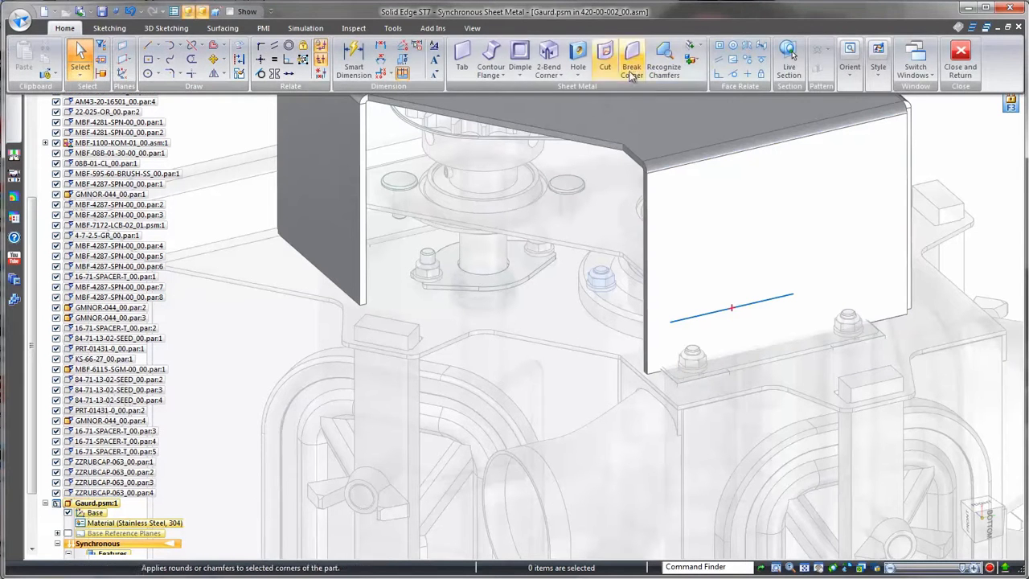
left_click(708, 74)
left_click(711, 315)
left_click(718, 342)
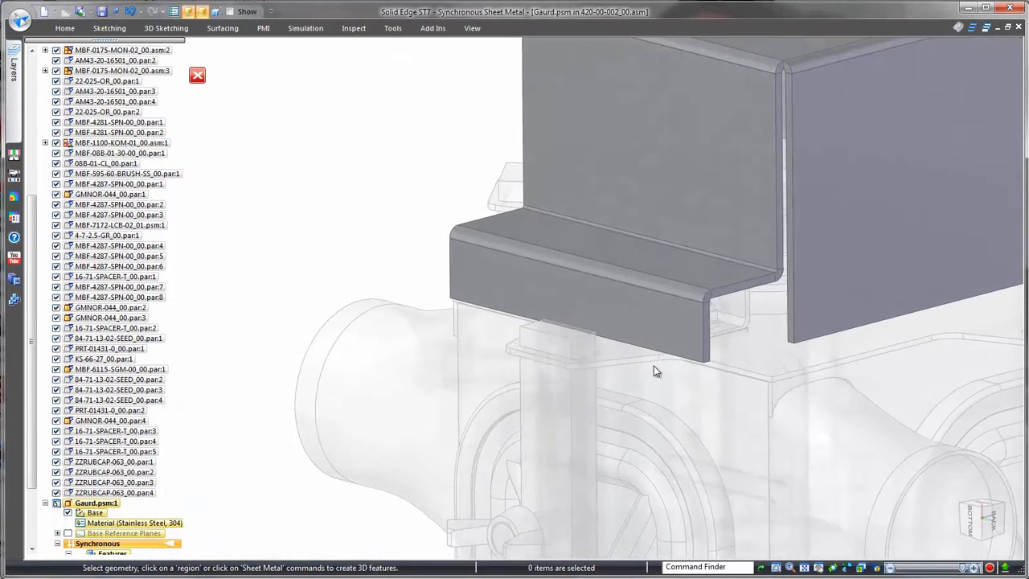
Add a partial-width 90° flange on the lower edge of the jogged wall, over the housing's clamp bracket
left_click(667, 354)
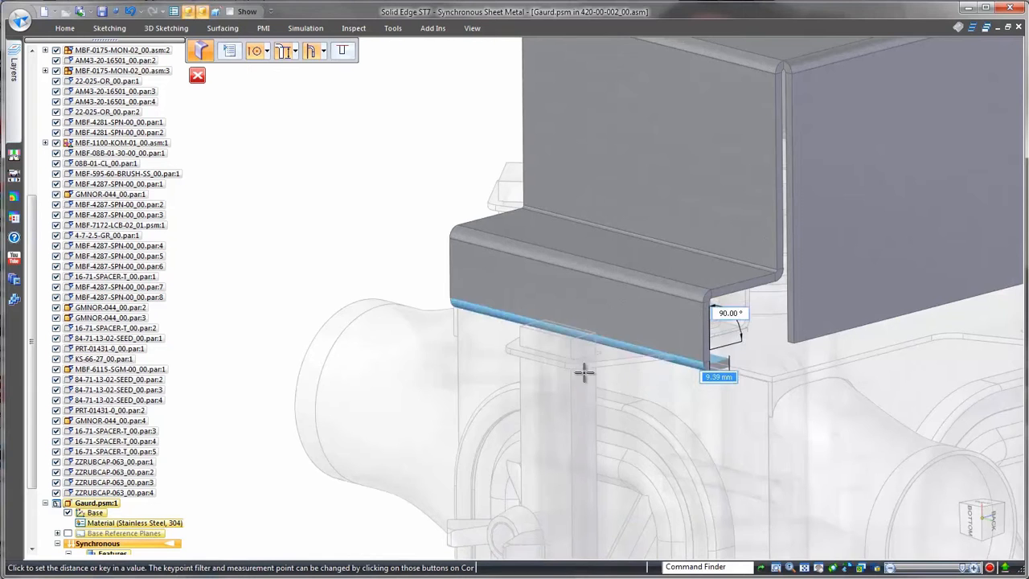
left_click(341, 50)
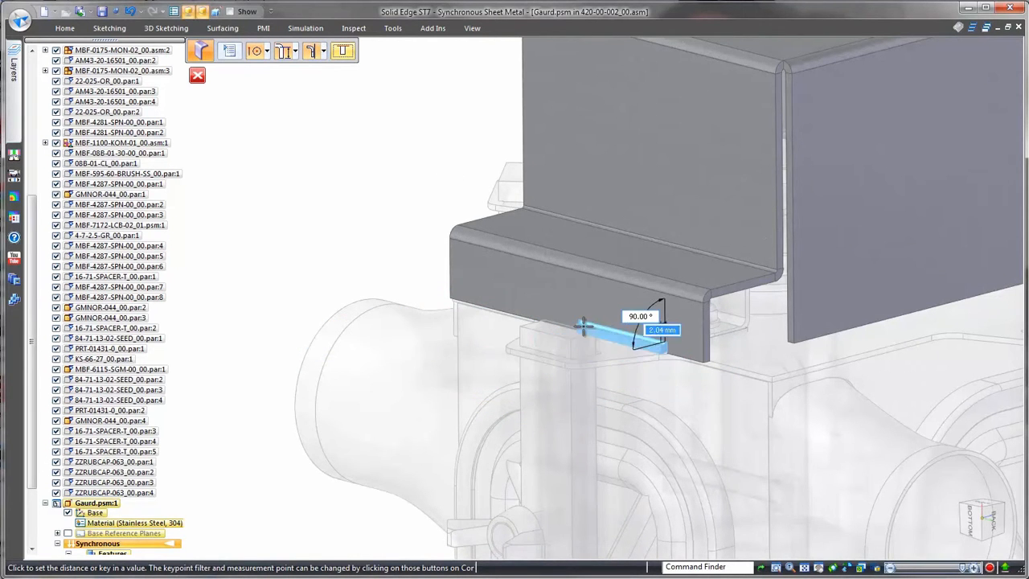
left_click(594, 332)
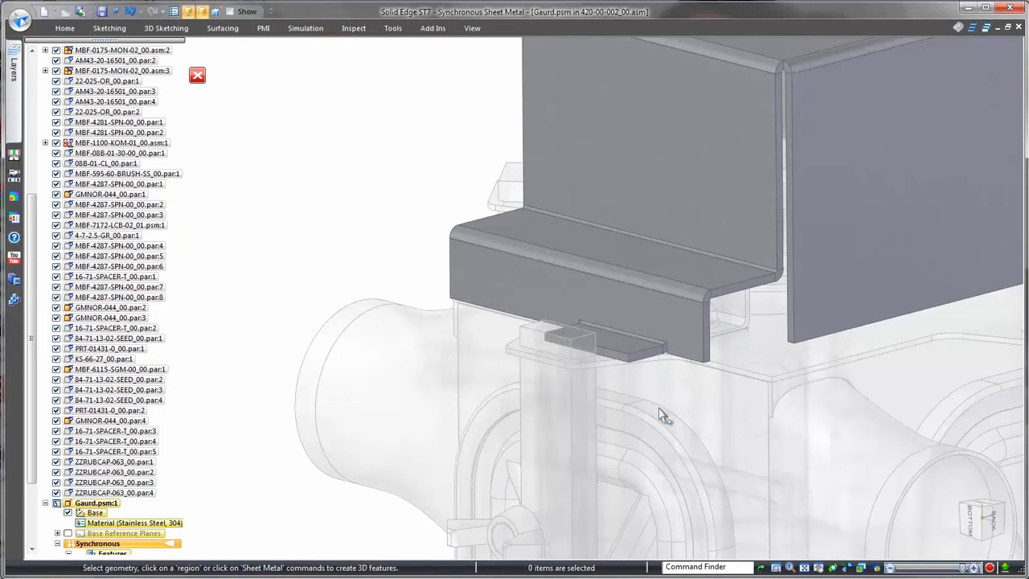
Make both end faces of the partial flange coplanar with the angled sides of the clamp bracket plate beneath
left_click(647, 358)
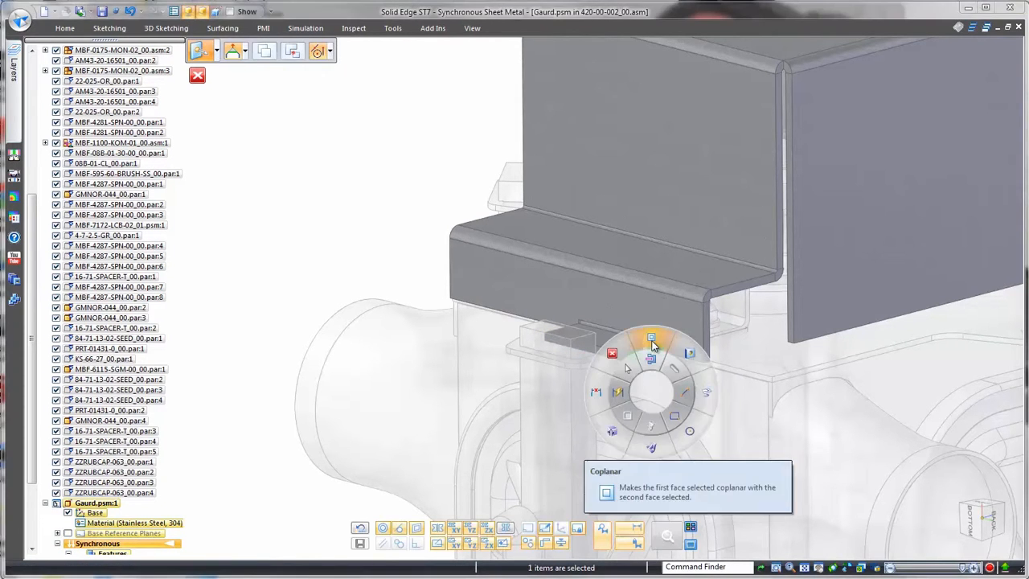
left_click(603, 368)
right_click(338, 271)
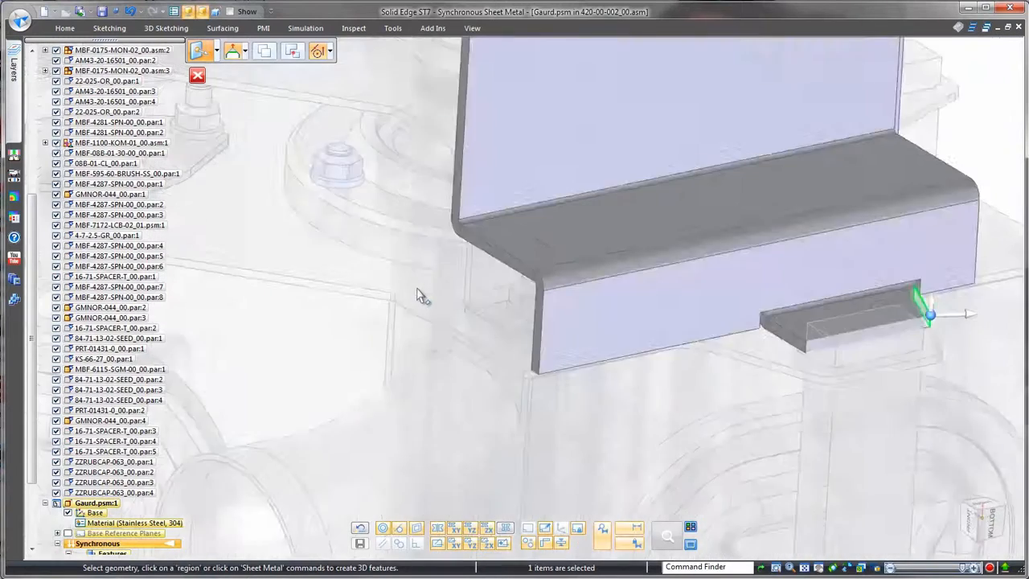
middle_click_drag(418, 296, 587, 323)
left_click(730, 291)
right_click_drag(645, 368, 649, 317)
left_click(690, 316)
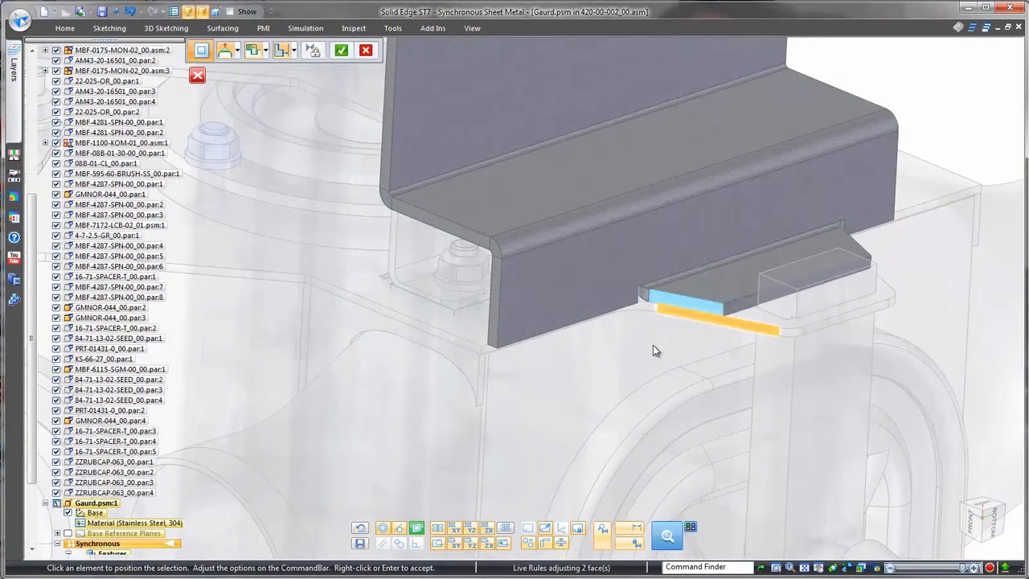
right_click(398, 397)
key("Escape")
Add a 90° flange from the vertical edge of the short side wall across the open corner, changing the material side
middle_click_drag(397, 398, 510, 281)
left_click(501, 282)
left_click(507, 280)
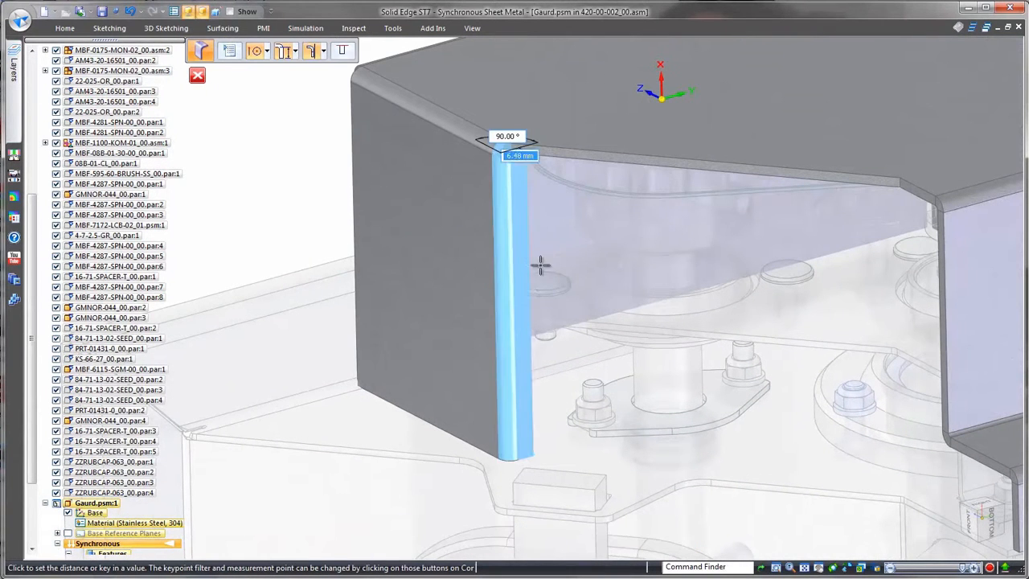
left_click(324, 52)
left_click(338, 101)
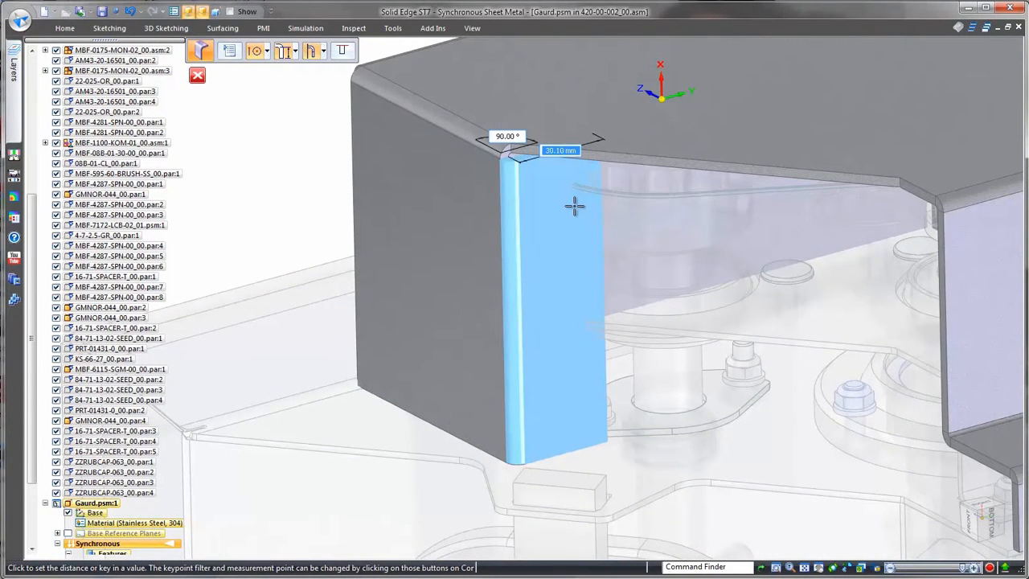
left_click(736, 252)
Make the new corner flange's face coplanar with the angled edge face of the top tab
right_click(637, 195)
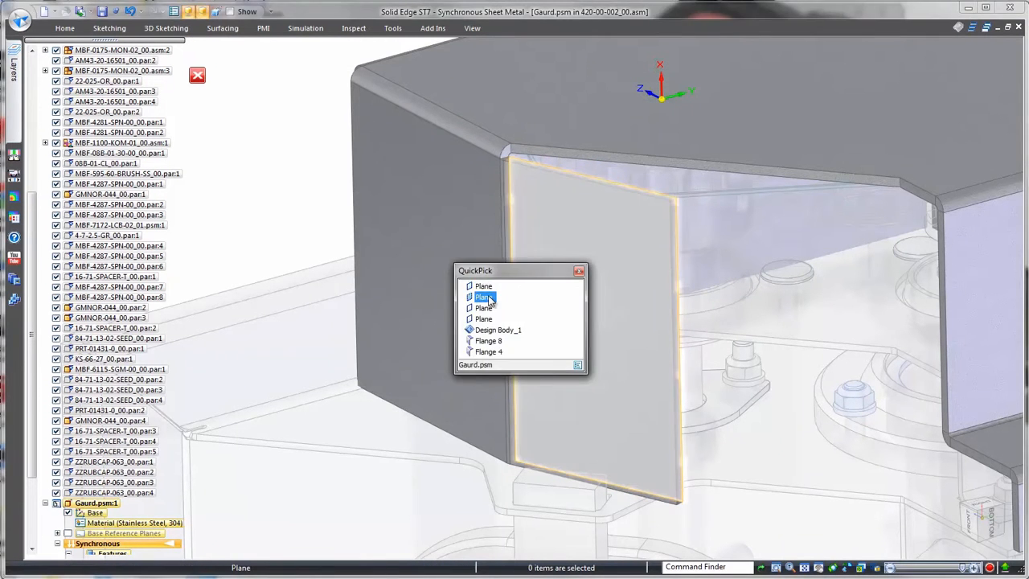
left_click(490, 295)
left_click(750, 174)
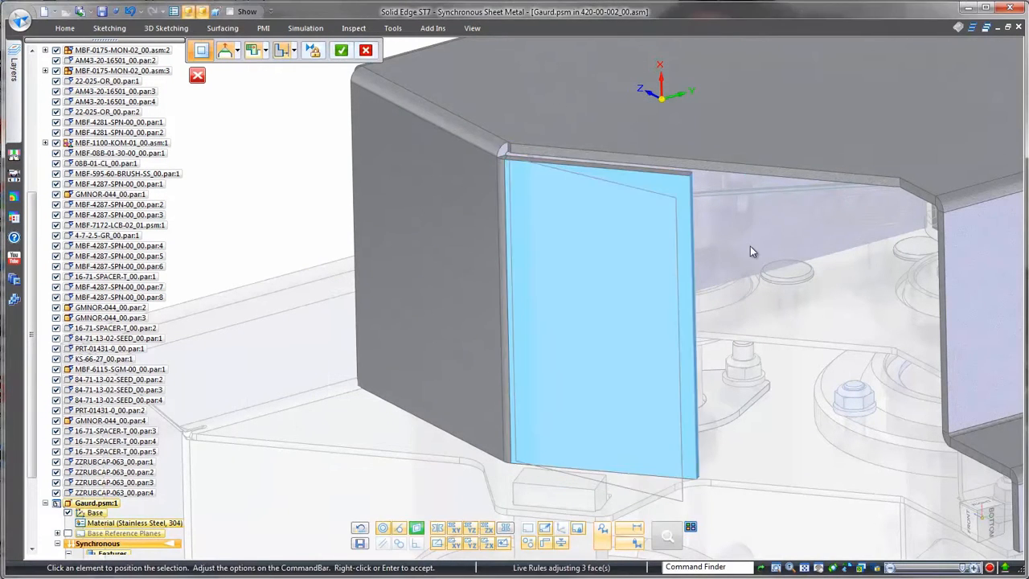
right_click(750, 246)
key("Escape")
Extend the corner flange's free vertical edge to the end of the top tab's angled edge
left_click(682, 231)
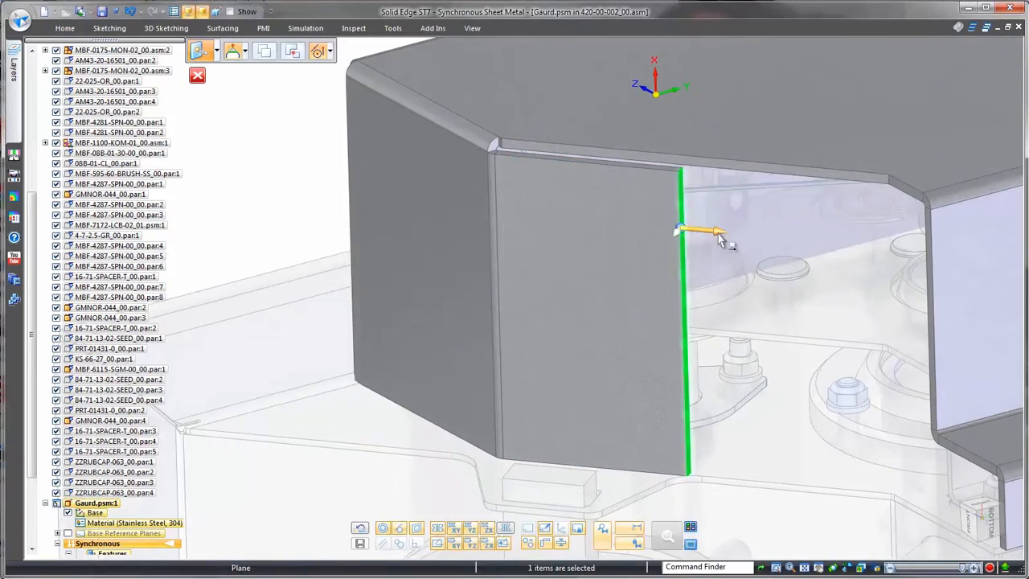
left_click(726, 237)
left_click(891, 177)
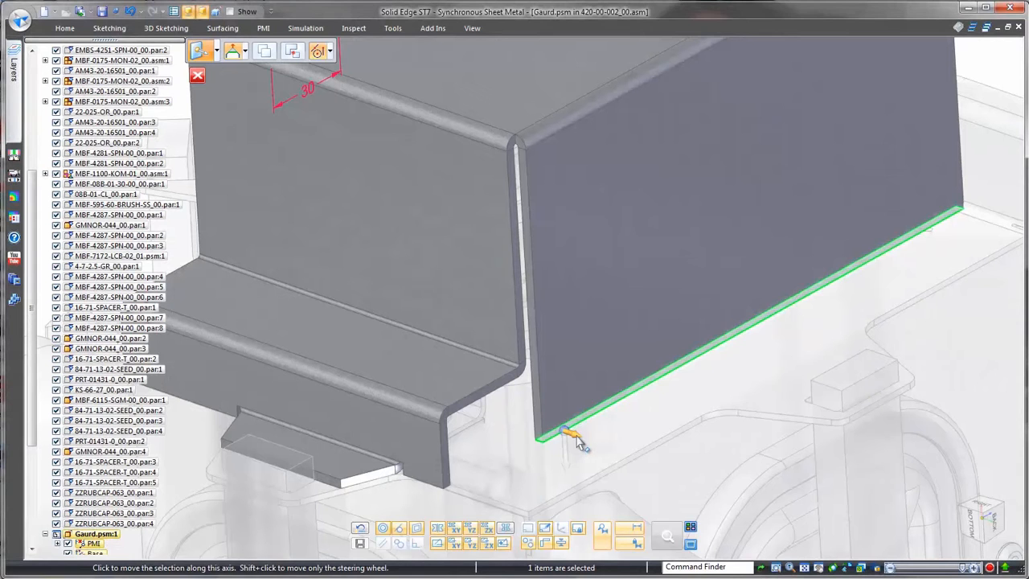
Add an outward 90° flange along the long wall's lower edge and dimension its width to 15 mm
left_click(579, 440)
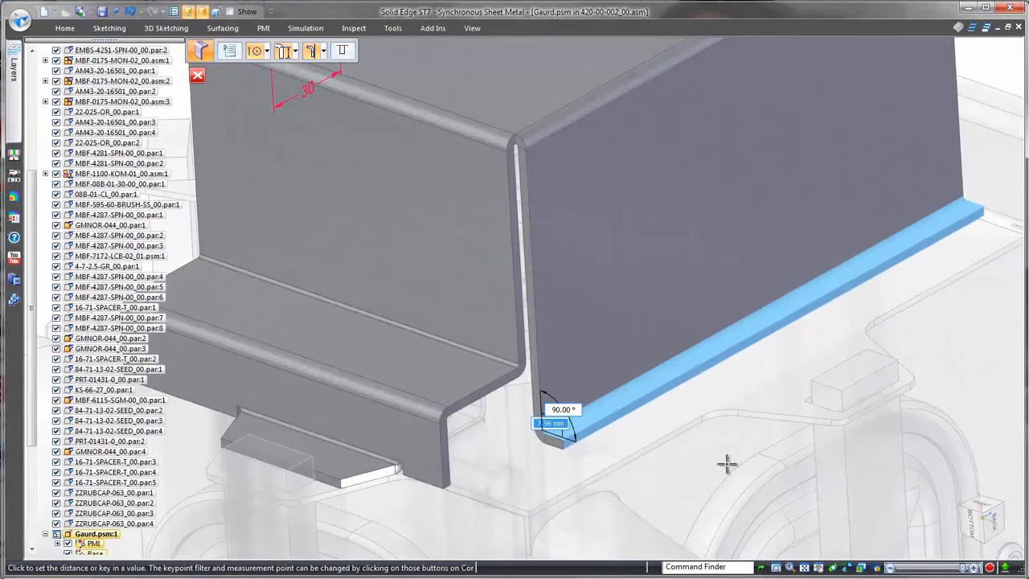
left_click(727, 468)
right_click(682, 488)
left_click(645, 477)
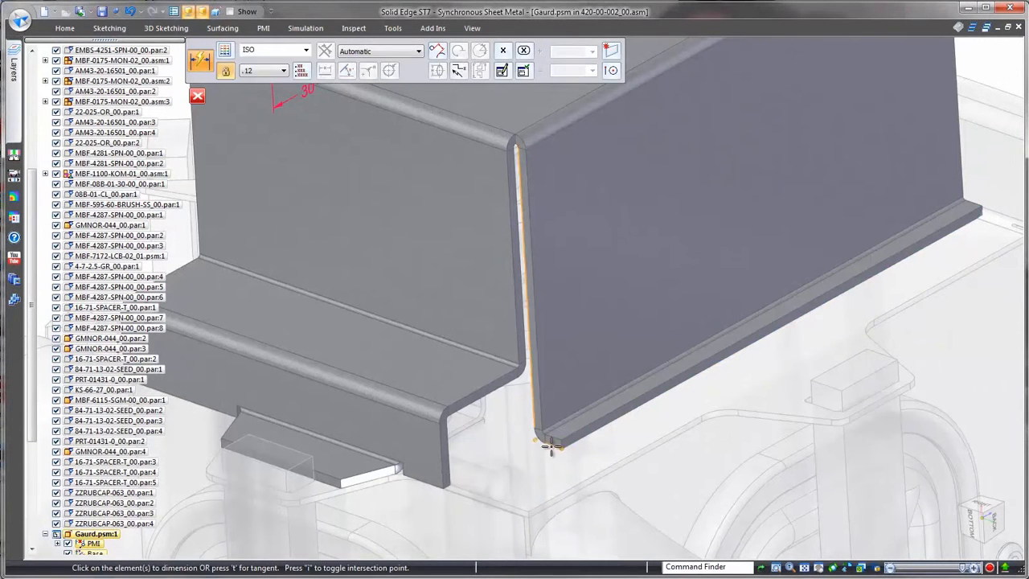
left_click(546, 465)
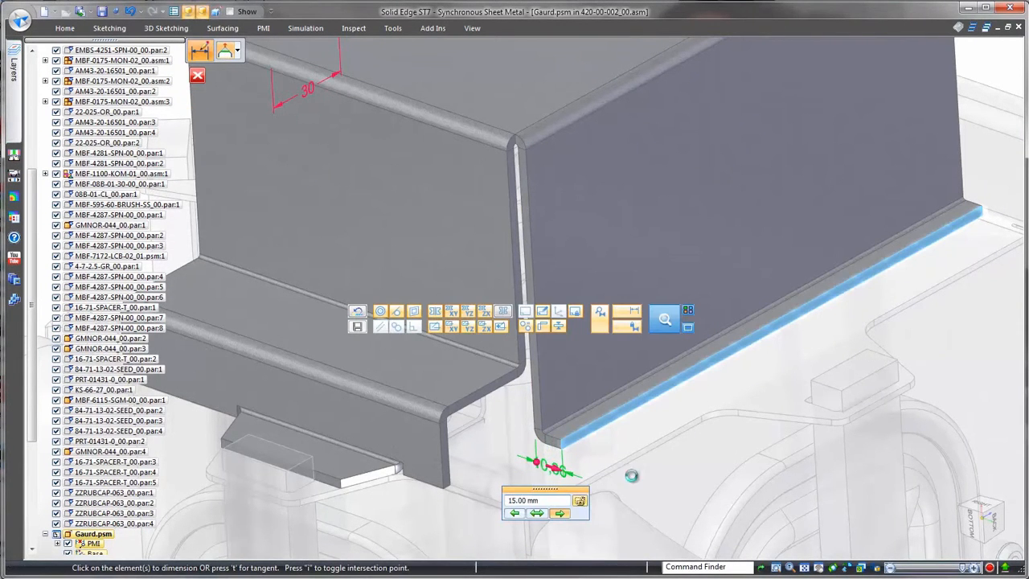
key("Return")
key("Escape")
Select three wall faces of the guard and reposition the steering wheel at the bend along the long wall's upper edge
left_click(585, 359)
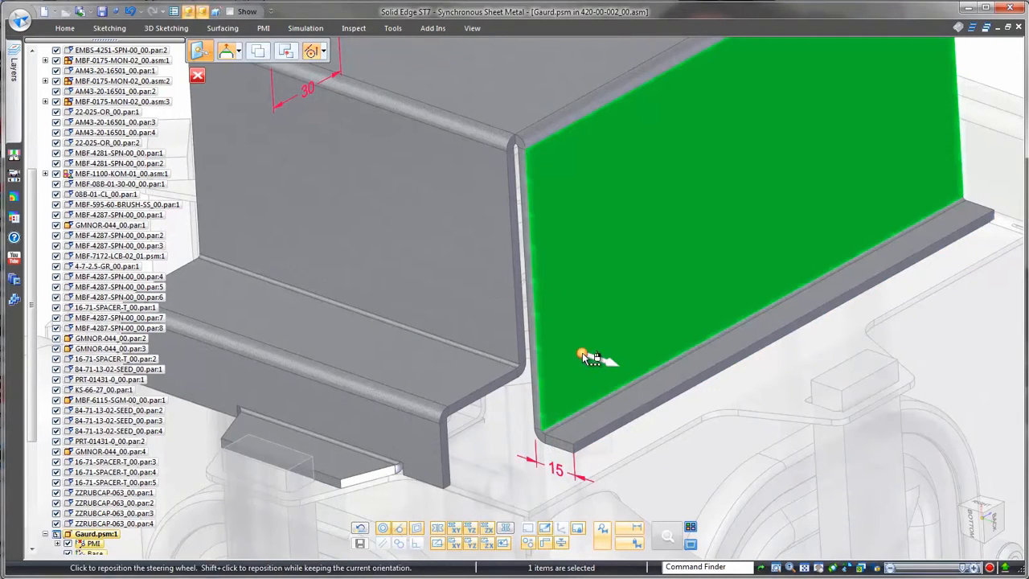
middle_click_drag(652, 311, 662, 410)
left_click(762, 253)
left_click(662, 411)
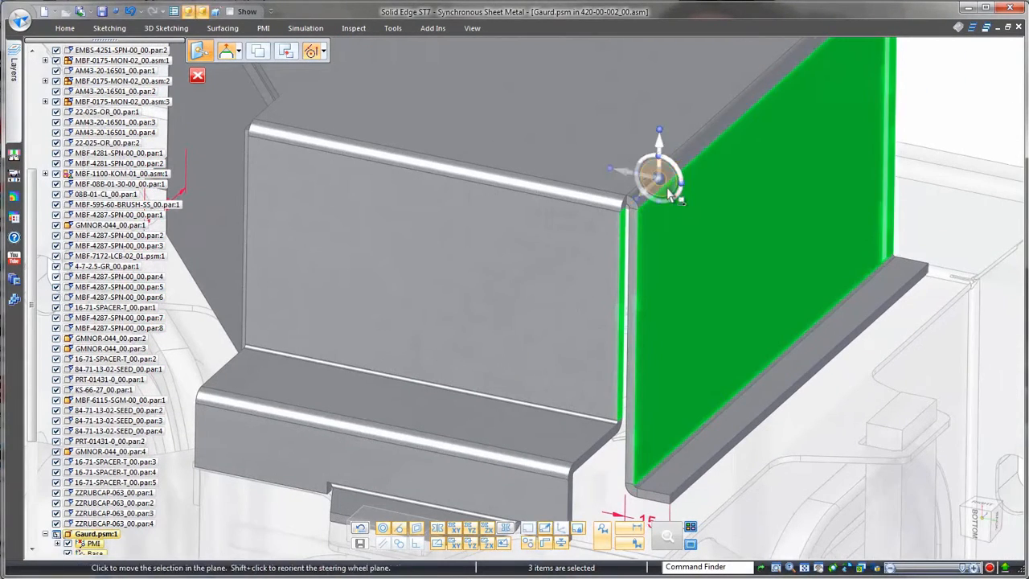
left_click(659, 174)
middle_click_drag(659, 175, 693, 133)
left_click(693, 129)
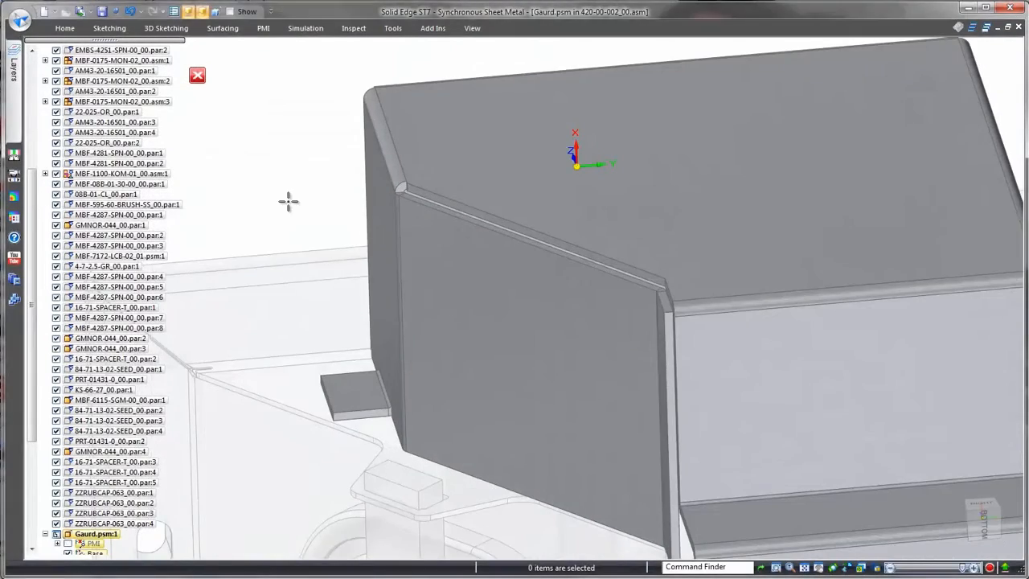
Sketch a straight line on the guard's locked top face from the coordinate origin to the centre of the shaft circle underneath
right_click(287, 200)
left_click(316, 200)
key("F3")
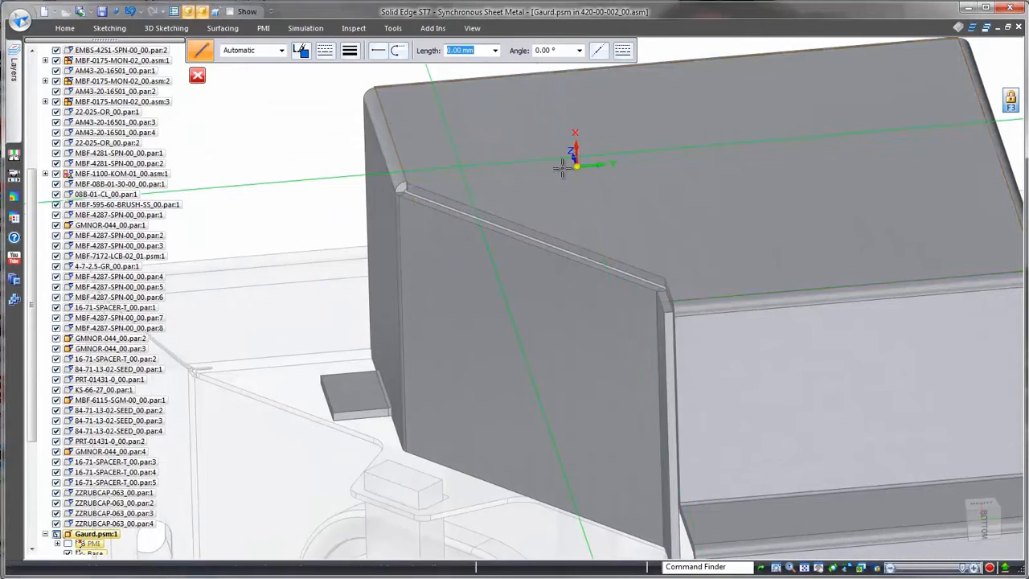
left_click(896, 568)
scroll(731, 172, "up", 2)
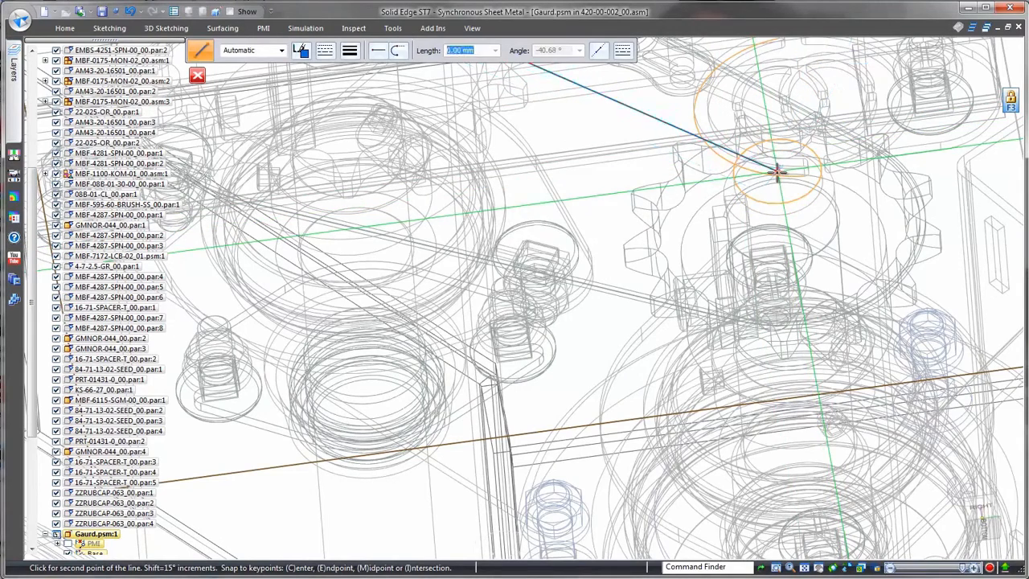
left_click(776, 170)
key("Escape")
left_click(960, 568)
scroll(784, 434, "down", 3)
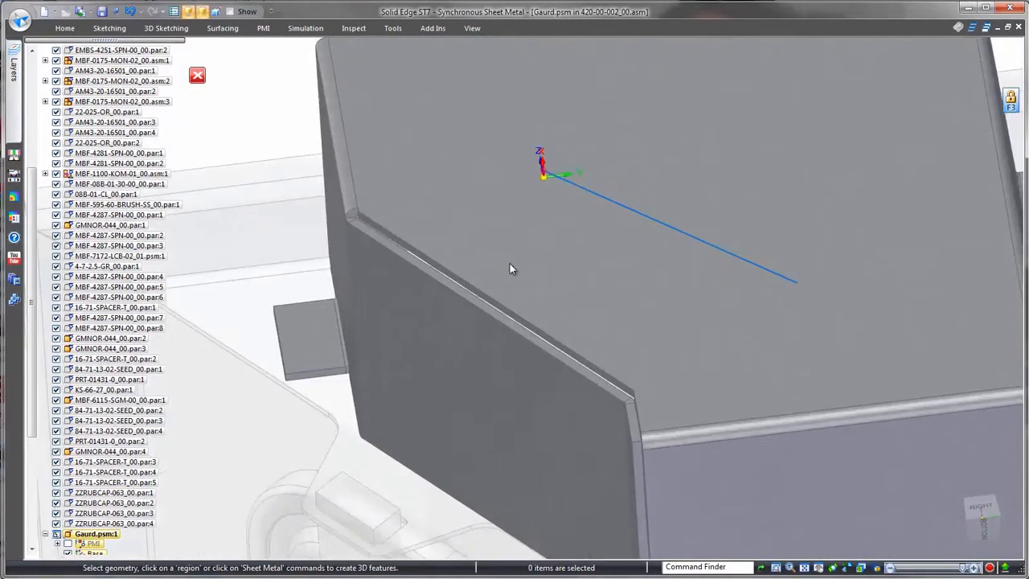
Create a symmetric offset around the sketched line to form a rounded slot profile on the guard's top face
left_click(65, 29)
left_click(226, 47)
left_click(270, 81)
left_click(664, 255)
key("Escape")
Form an outward dimple on the guard's top face from the rounded slot profile
right_click_drag(314, 116, 356, 138)
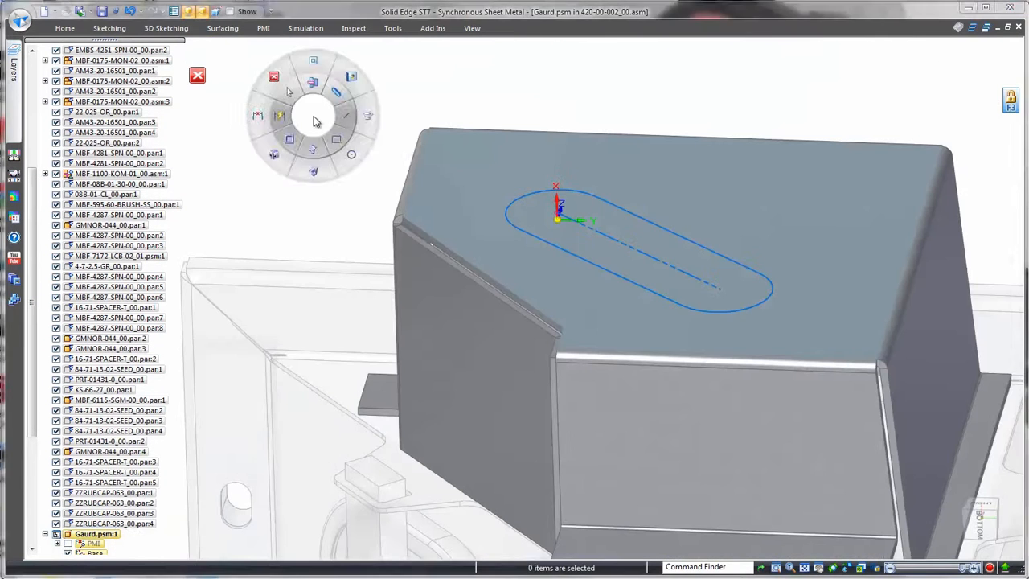
left_click(539, 219)
right_click(540, 217)
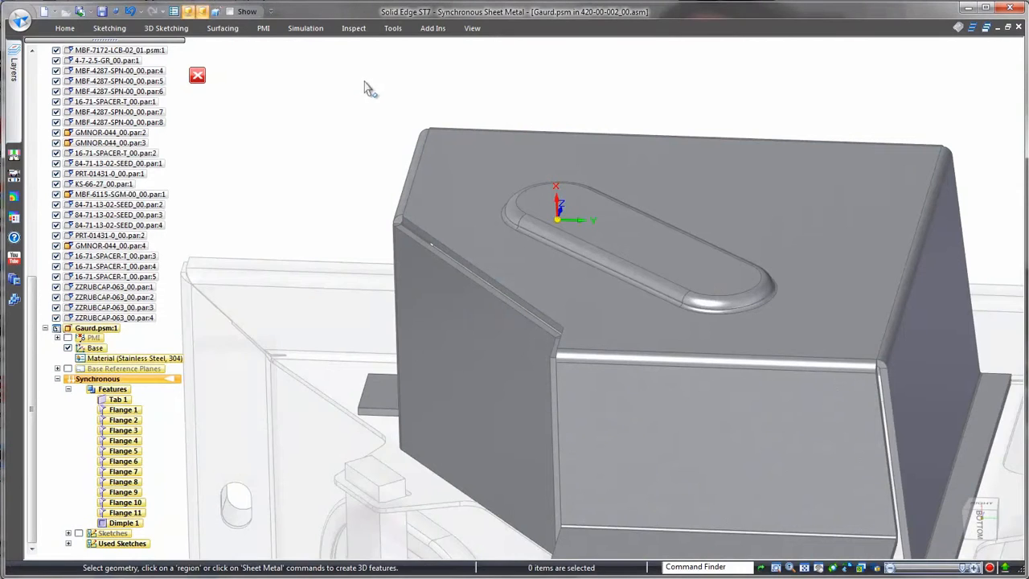
Create the guard's flat pattern with the dimpled top face oriented upward
left_click(392, 28)
left_click(96, 47)
left_click(635, 166)
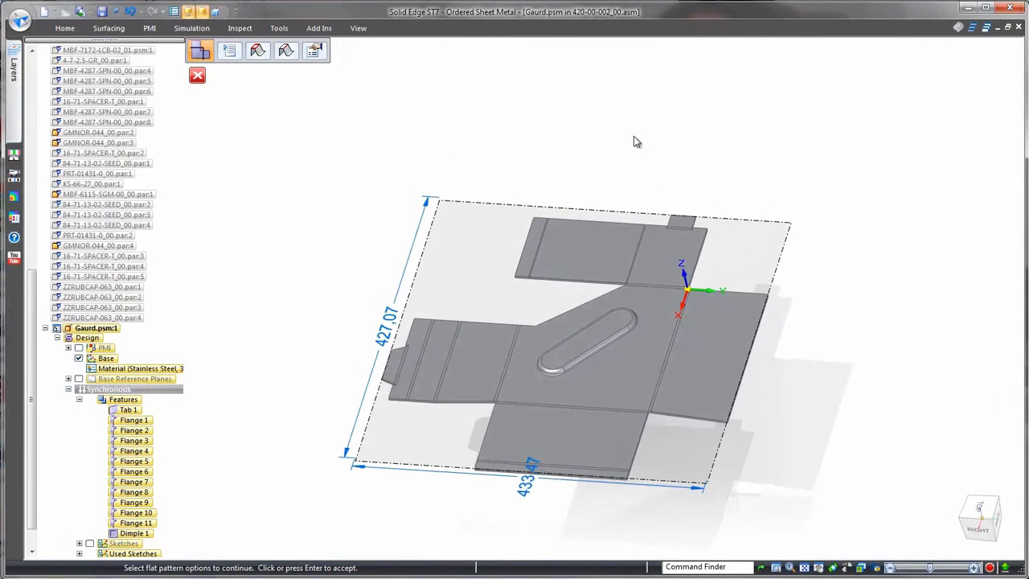
left_click(533, 132)
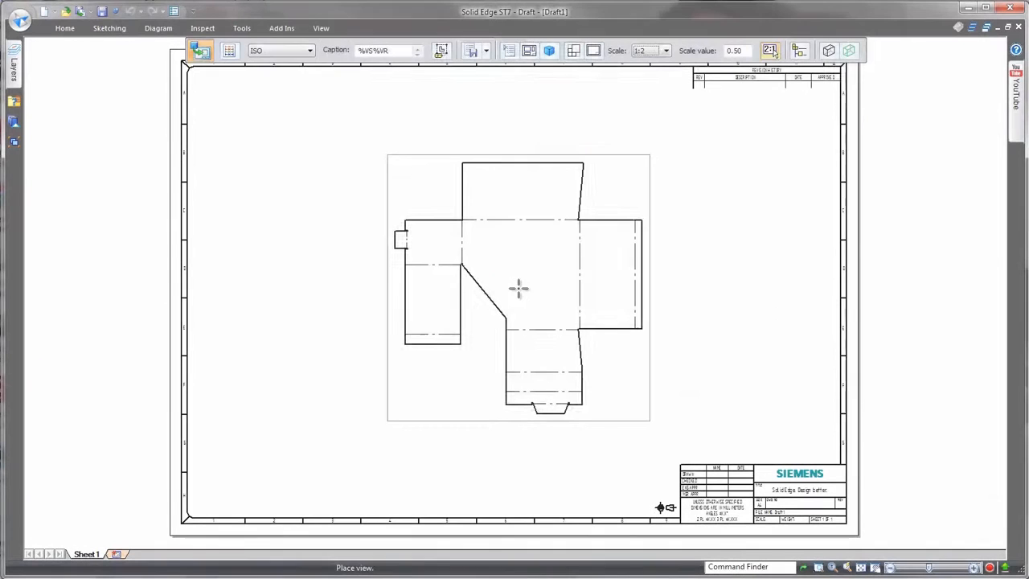
Place the guard's flat pattern view at 1:2 scale on the drawing sheet and add horizontal coordinate dimensions below it
left_click(519, 288)
left_click(486, 75)
left_click(487, 101)
scroll(483, 434, "up", 4)
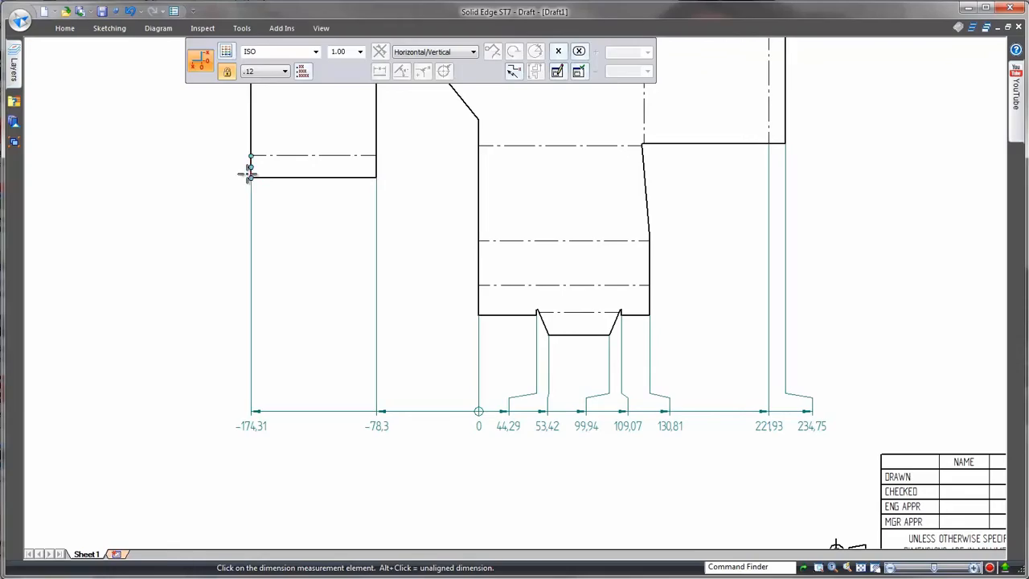
key("Escape")
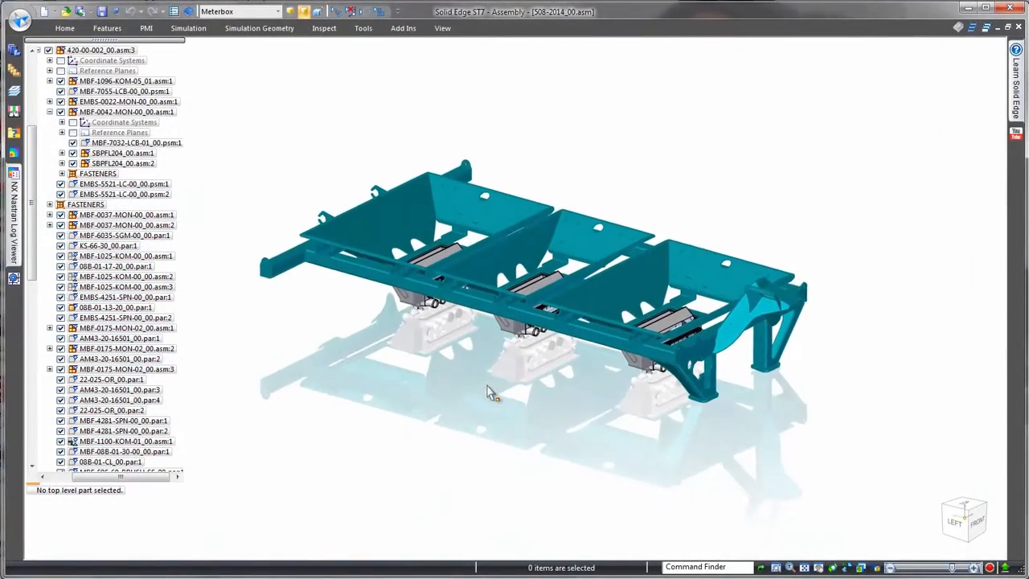
Switch the 508-2014_00 assembly's display configuration to Hopper and open the fan subassembly FAN-1006-KOM-00_00.asm for in-place editing
left_click(279, 12)
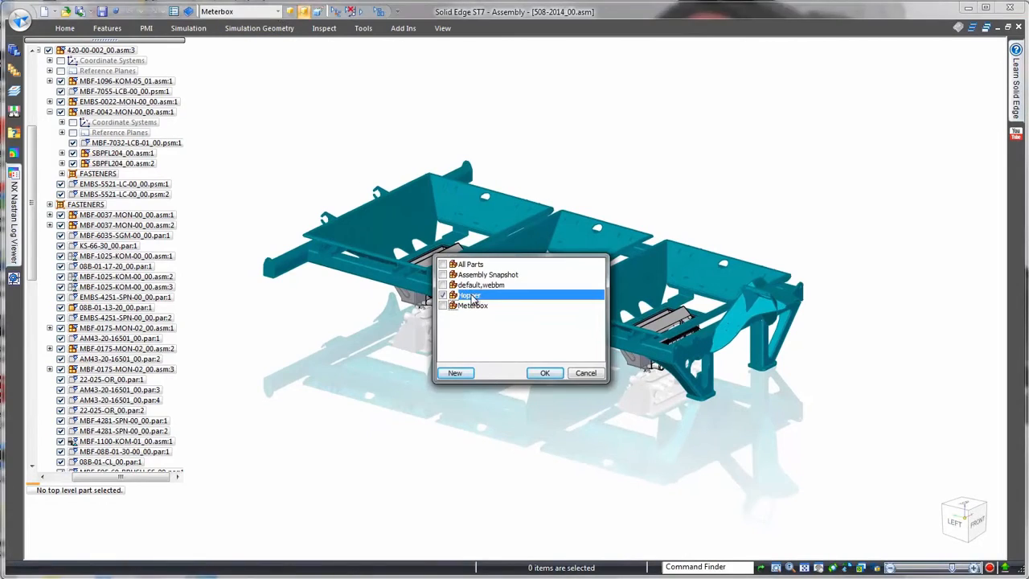
left_click(544, 373)
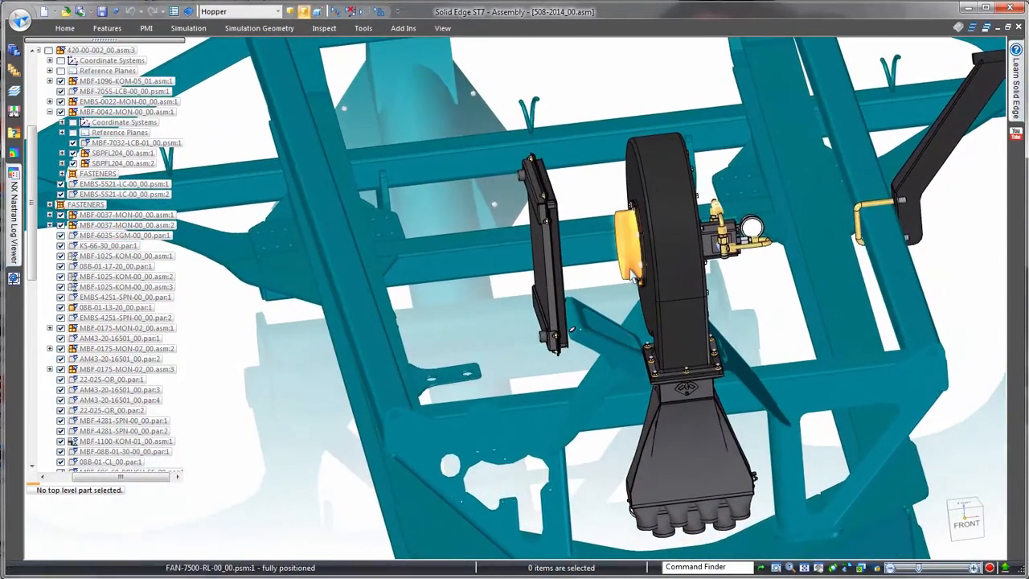
right_click(640, 273)
left_click(560, 315)
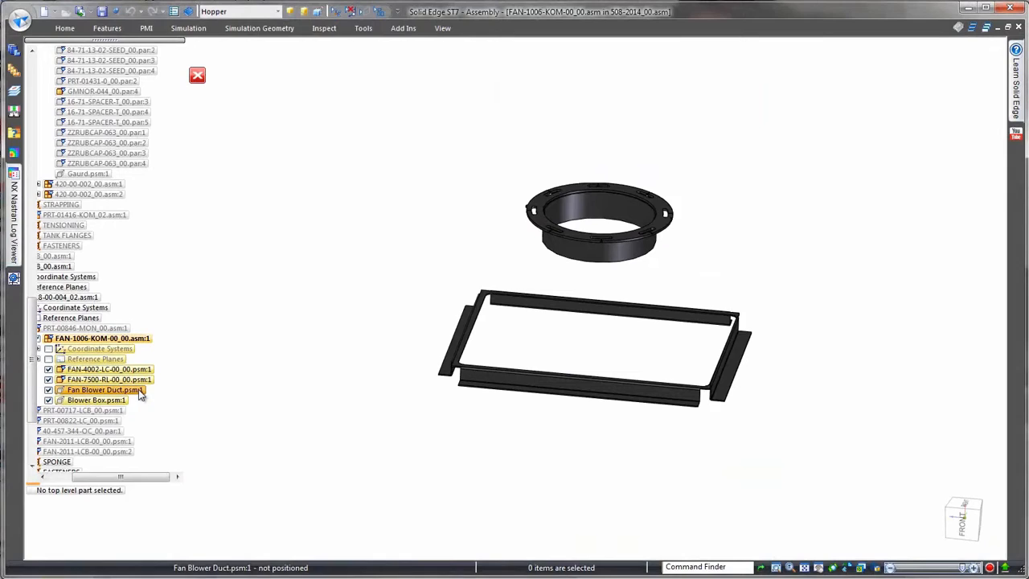
In Fan Blower Duct.psm, create a lofted flange between the round and rectangular sketches and generate its flat pattern
left_click(138, 390)
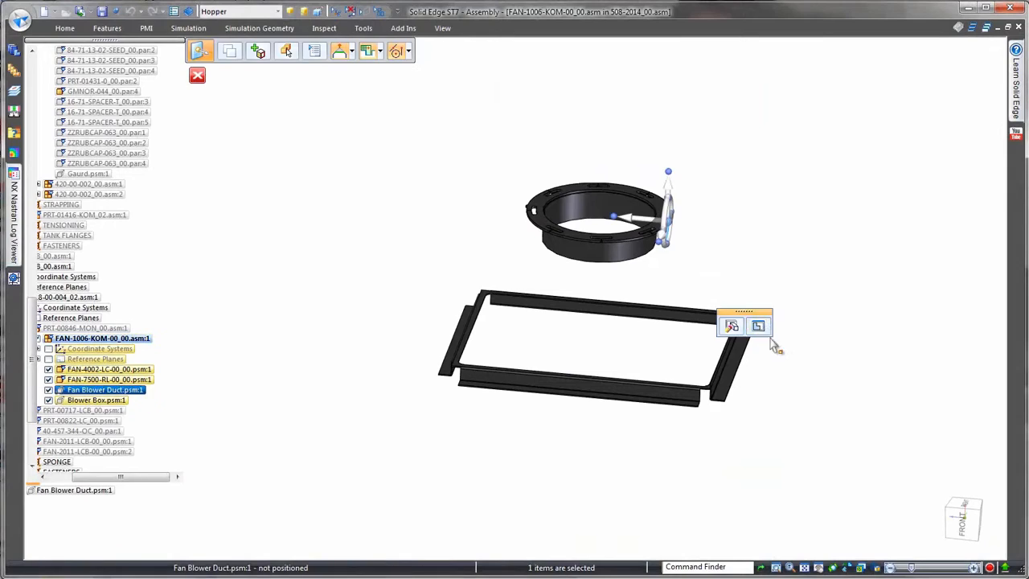
left_click(769, 335)
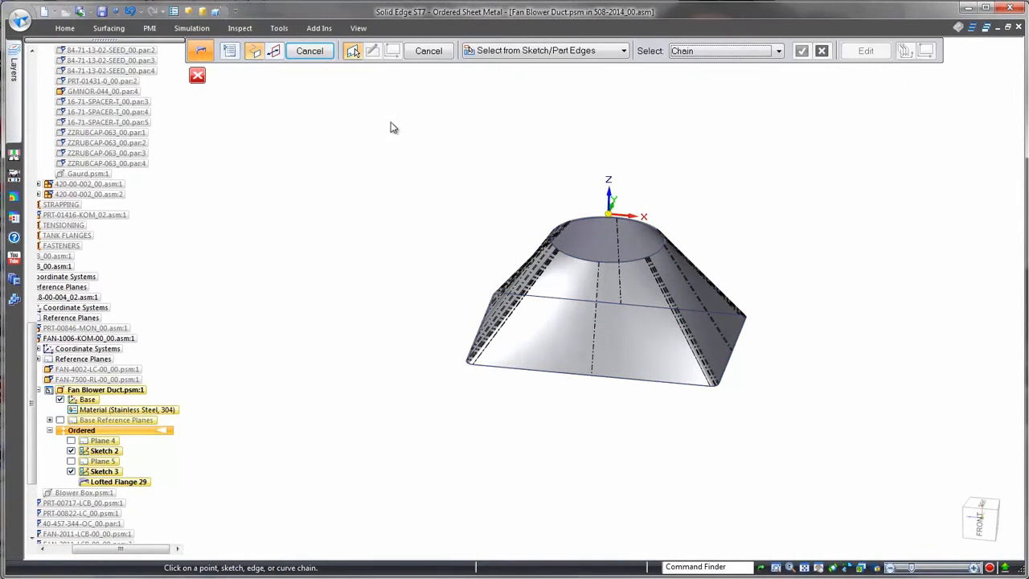
key("Escape")
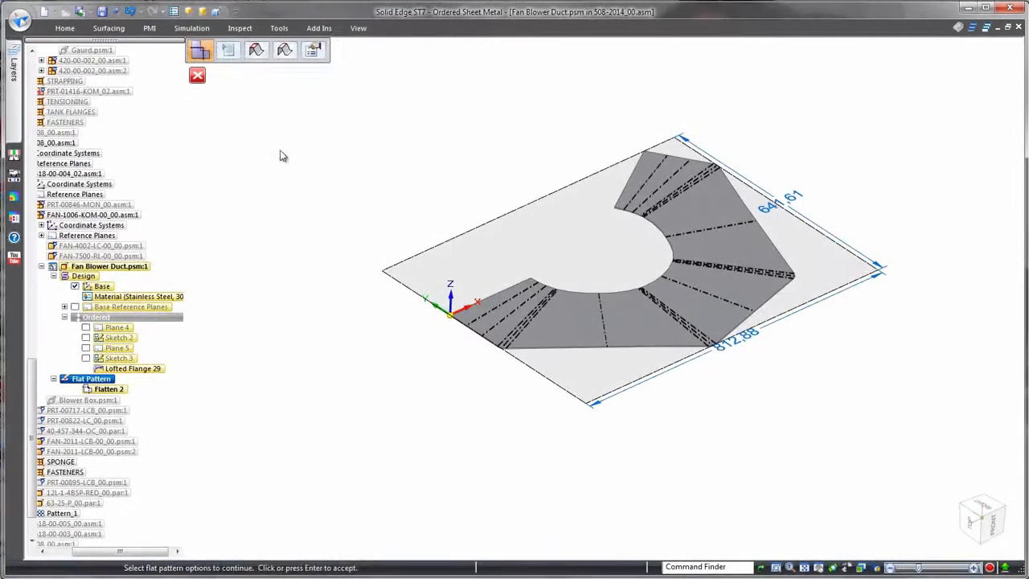
key("Escape")
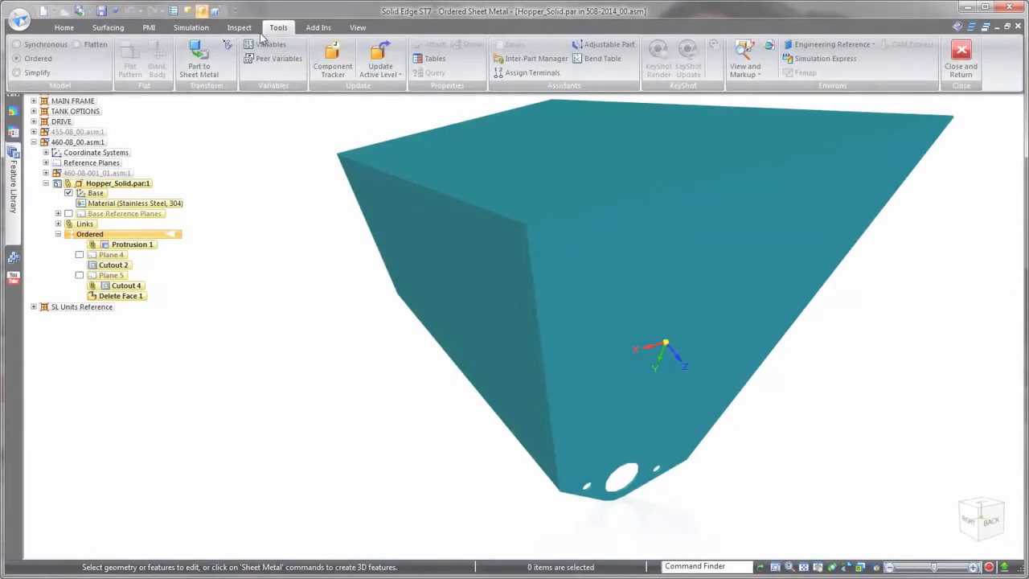
Convert the hopper solid to 3 mm sheet metal with default options and bends along two sloping wall edges, and flatten it from the wall between them
left_click(197, 58)
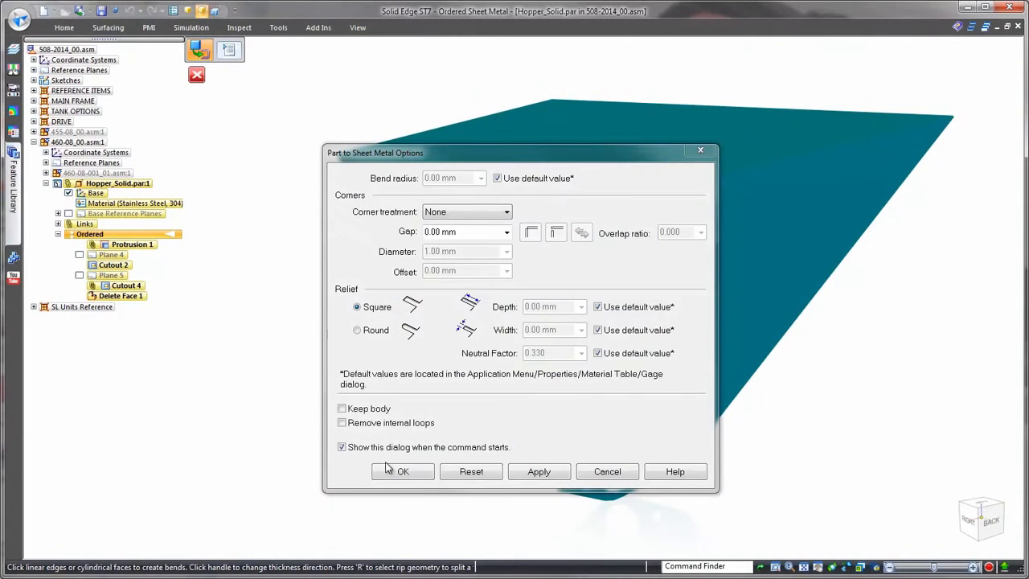
left_click(404, 473)
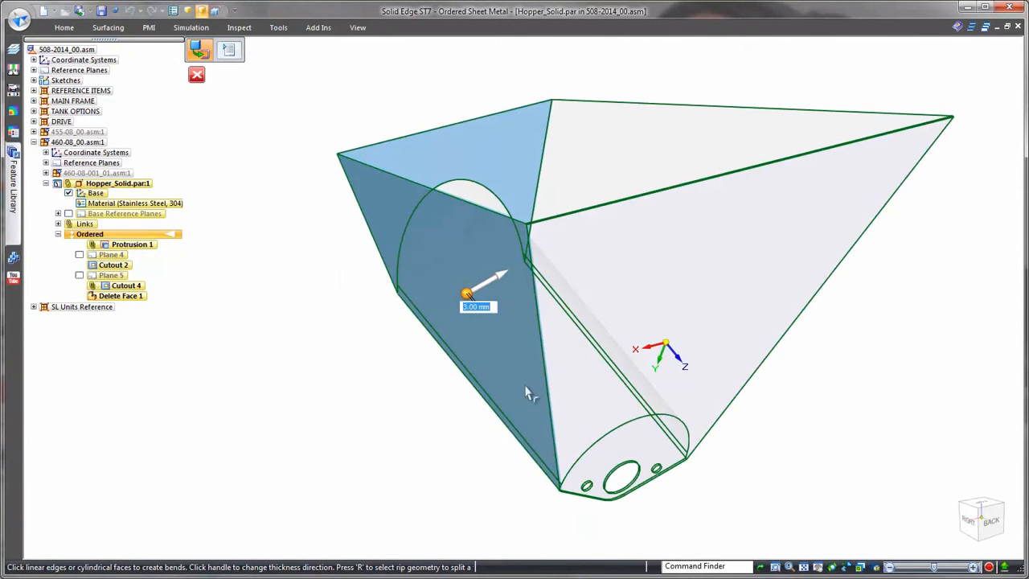
left_click(547, 378)
left_click(773, 350)
right_click(853, 327)
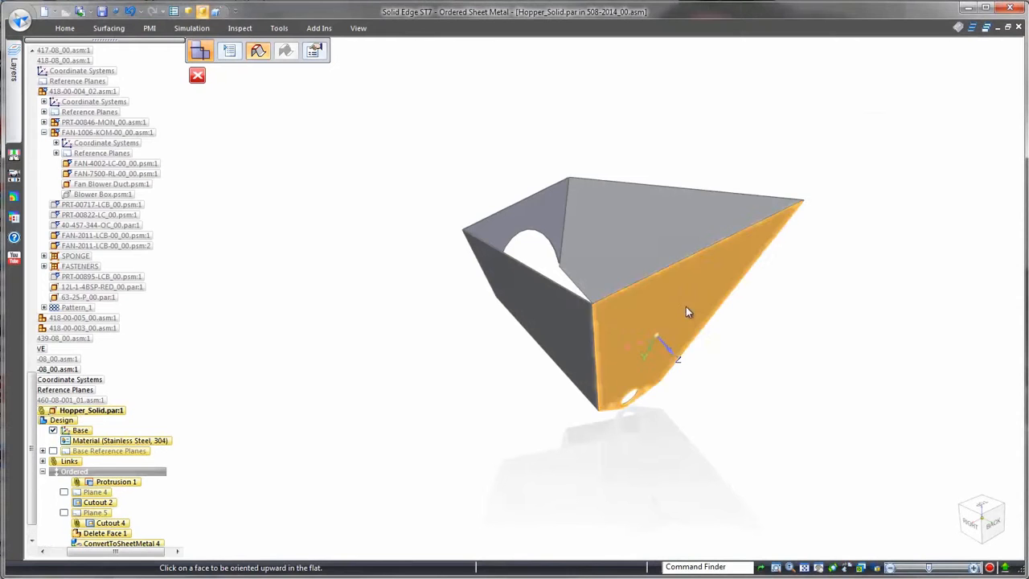
left_click(675, 265)
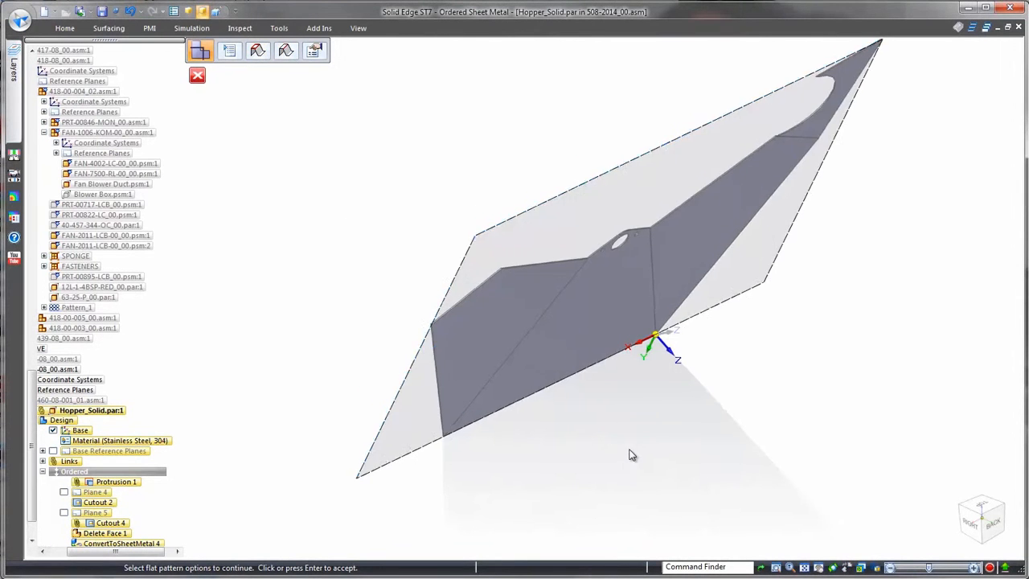
left_click(632, 454)
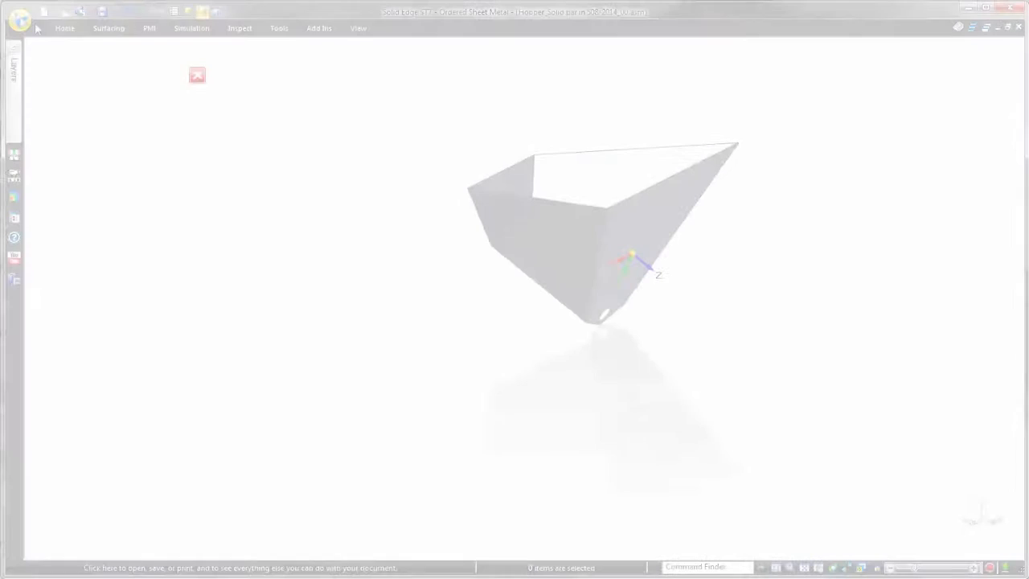
Save the hopper's flat pattern as a DXF file, reviewing the layer, bend data and font mapping options
left_click(19, 20)
mouse_move(50, 144)
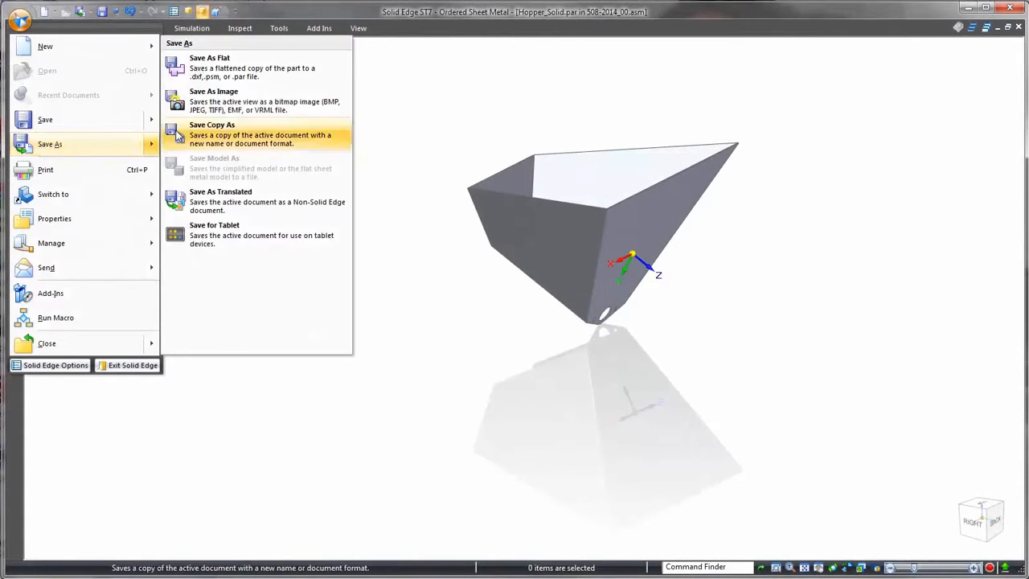
left_click(217, 55)
left_click(593, 437)
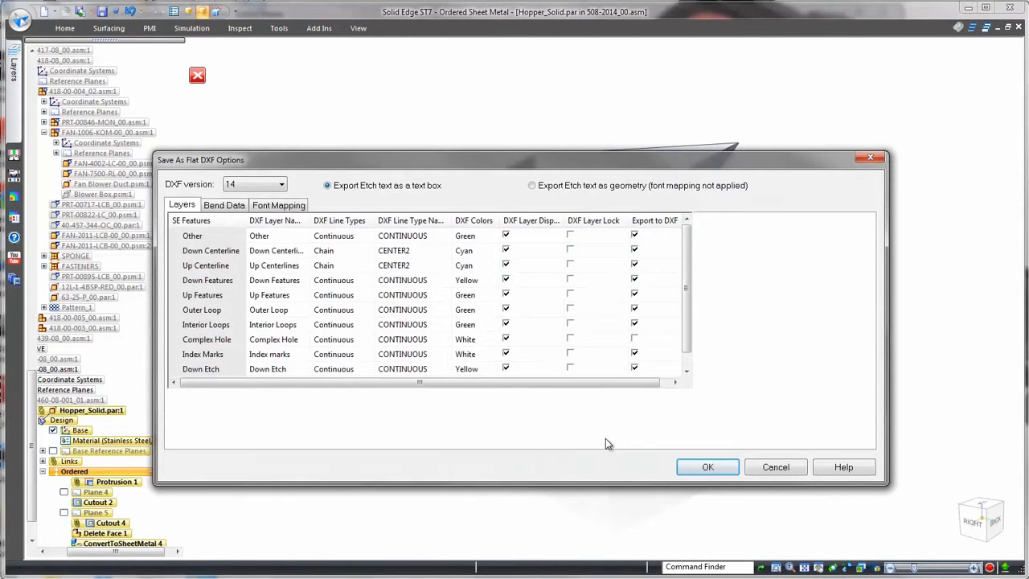
left_click(224, 206)
left_click(274, 207)
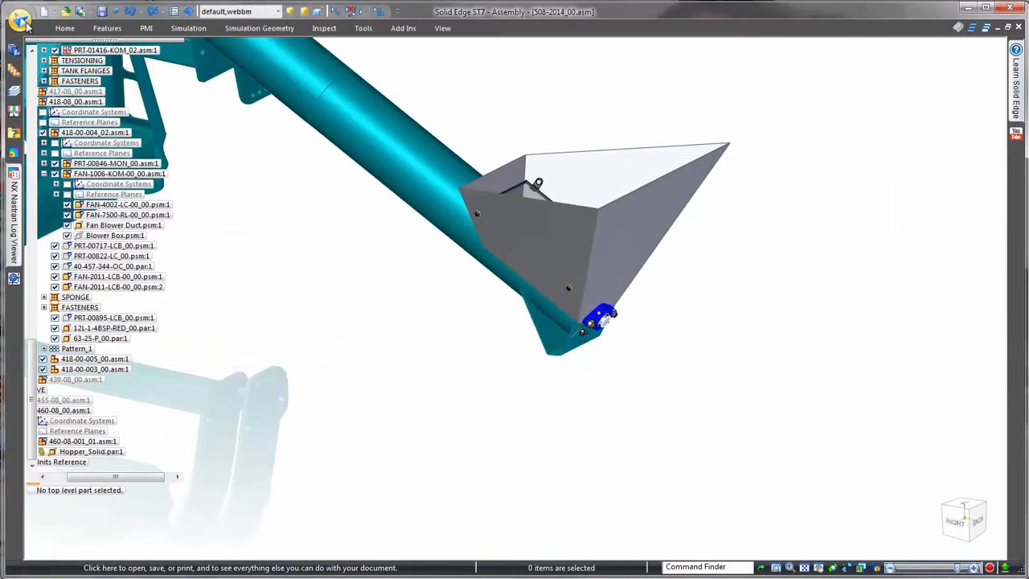
Open the exported Hopper_Solid DXF file from Documents as a drawing based on the ISO Draft.dft template
left_click(20, 17)
left_click(48, 70)
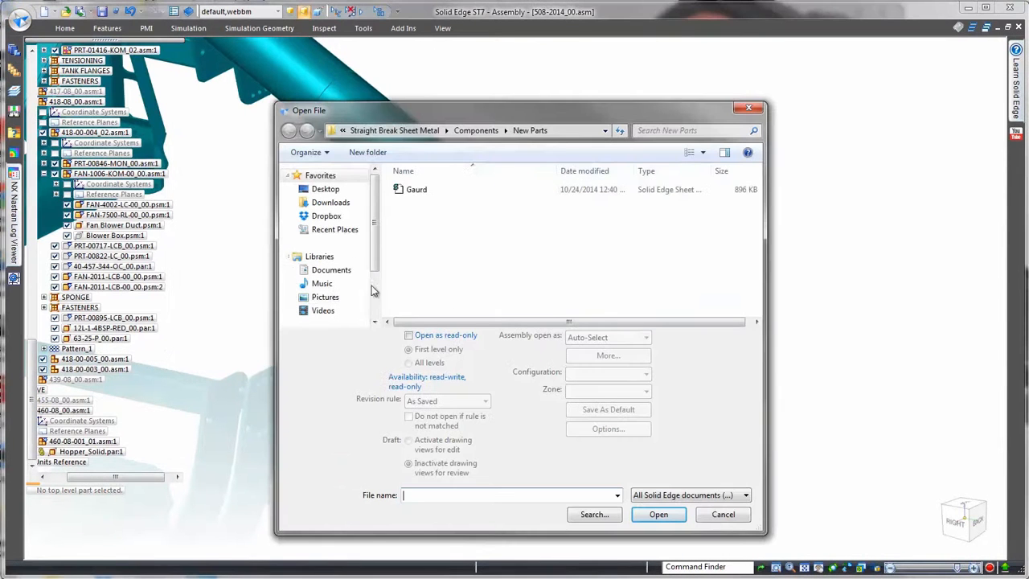
left_click(330, 269)
left_click(745, 495)
left_click(730, 319)
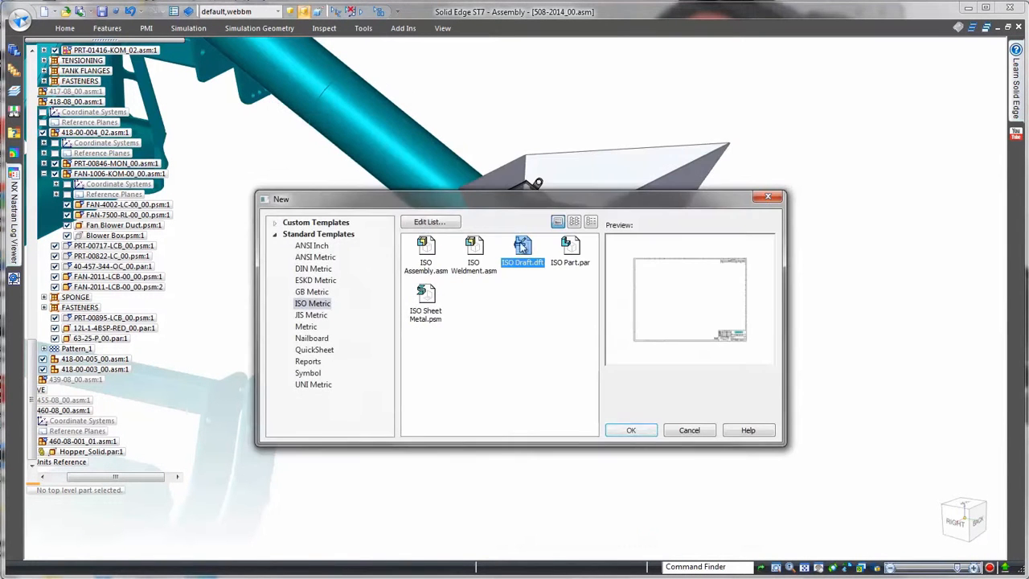
left_click(630, 431)
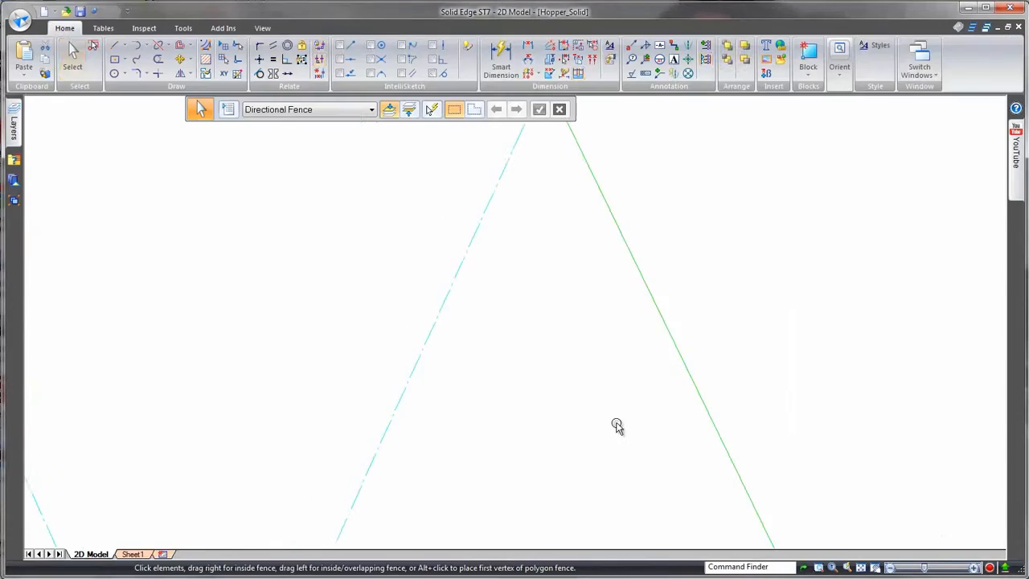